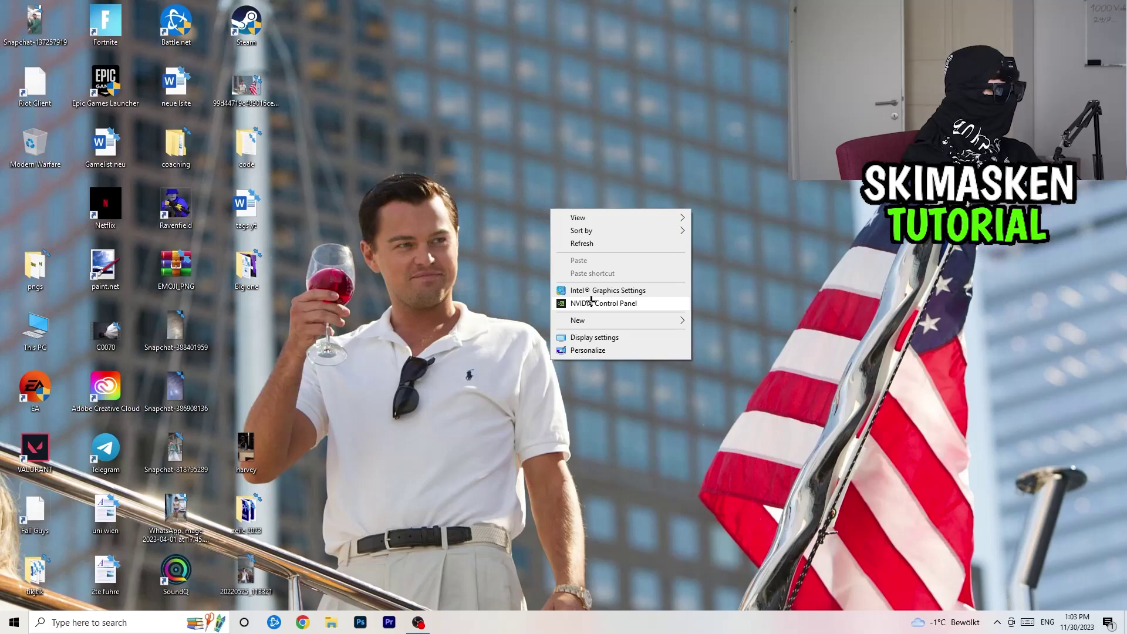
Step: Open the NVIDIA Control Panel and select the native 1080p, 1920 × 1080 resolution for the display
click(591, 303)
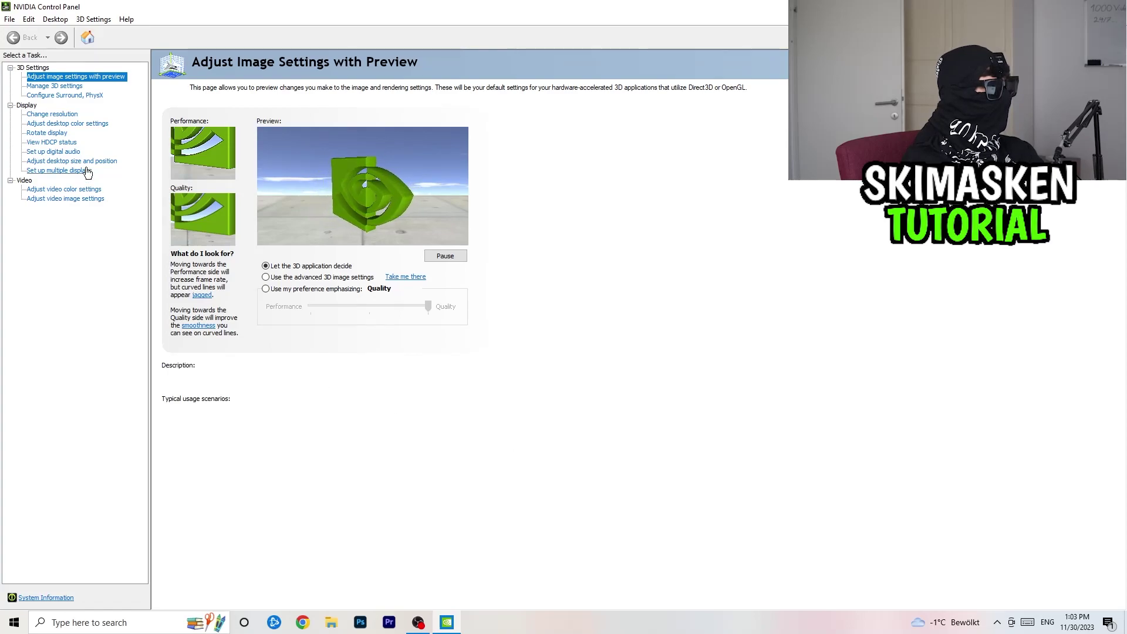
click(61, 114)
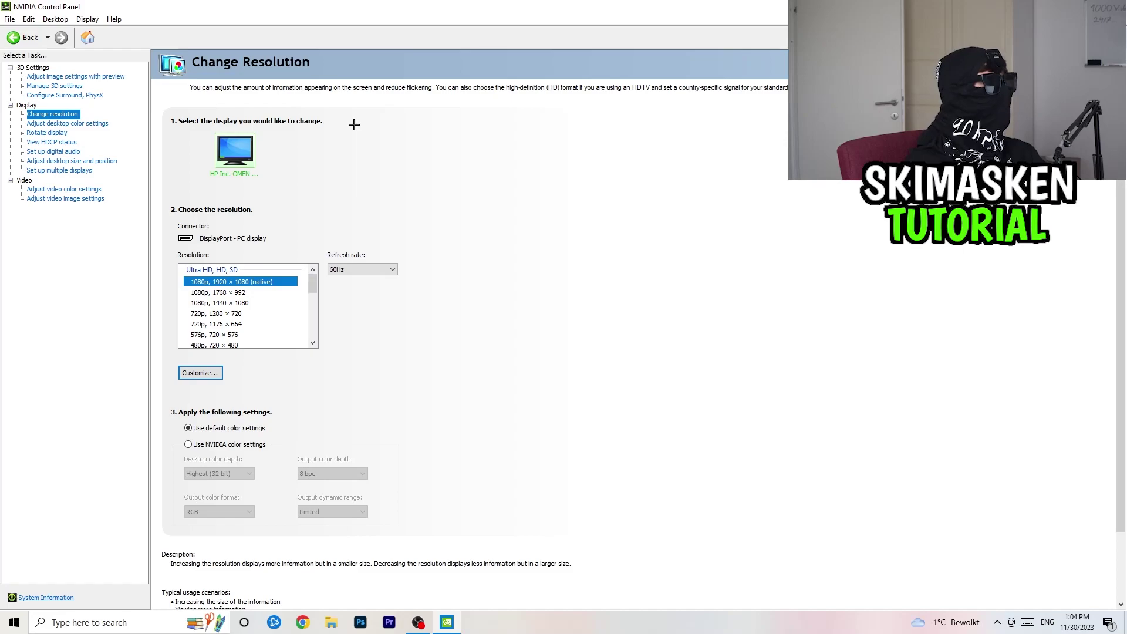
click(265, 292)
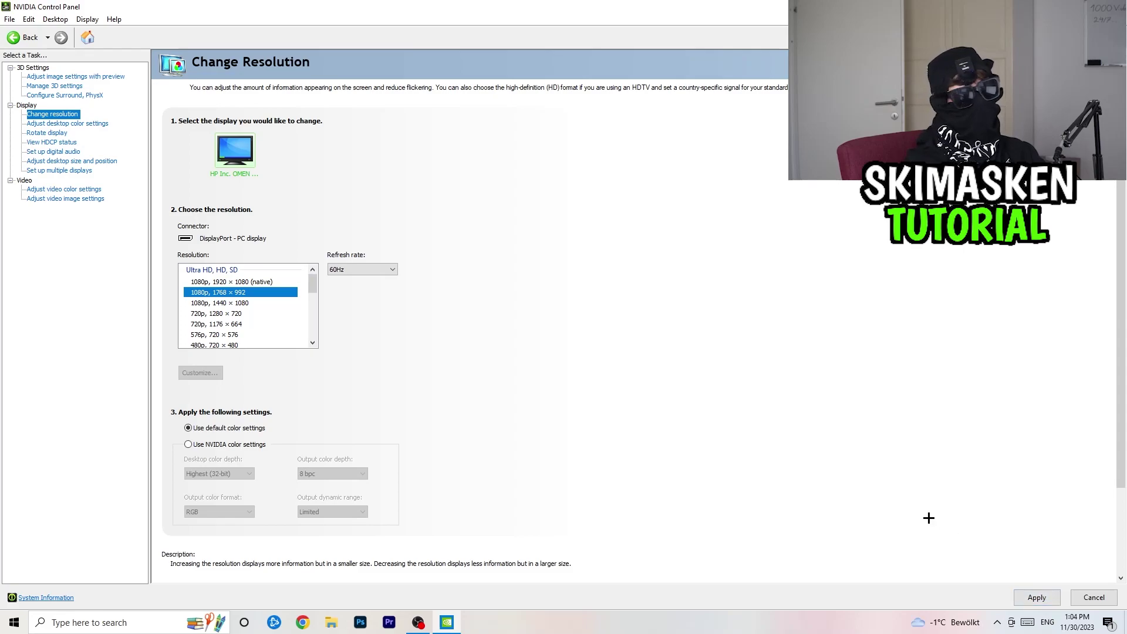
click(245, 284)
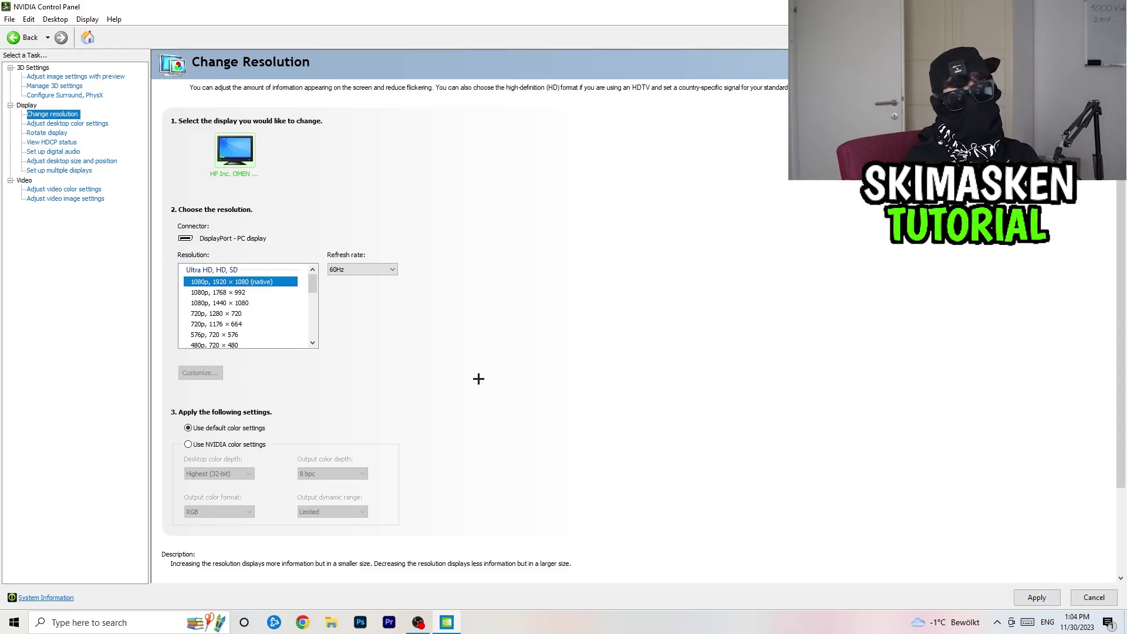
click(251, 303)
click(235, 283)
scroll(408, 385, down, 3)
scroll(411, 382, up, 3)
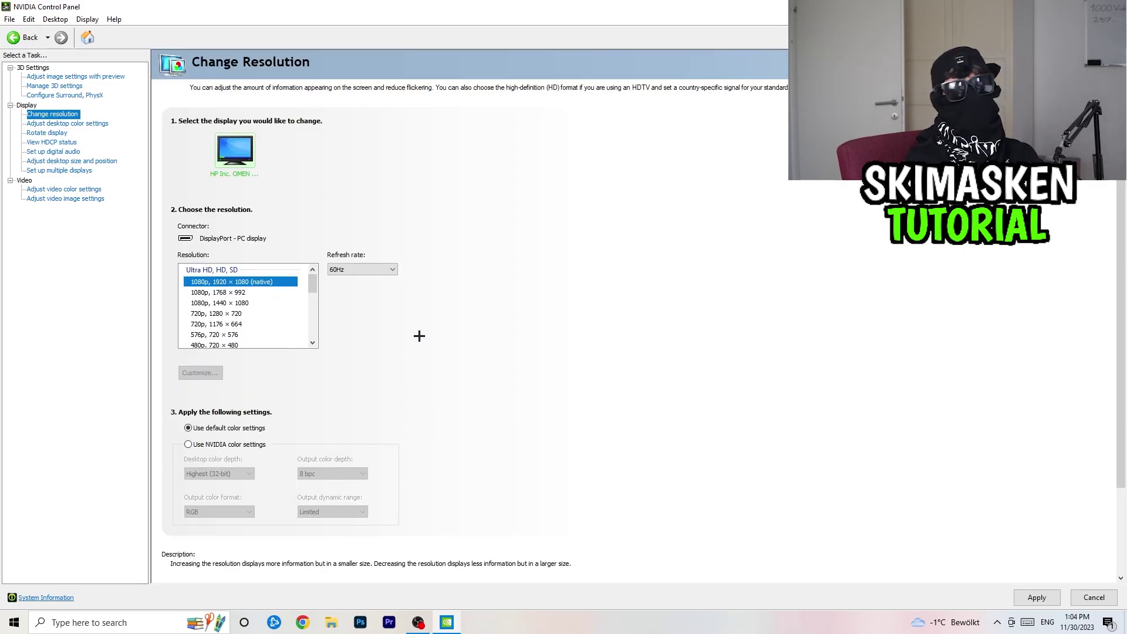
Step: View the image settings with preview, and close the NVIDIA Control Panel while applying the pending changes
click(57, 77)
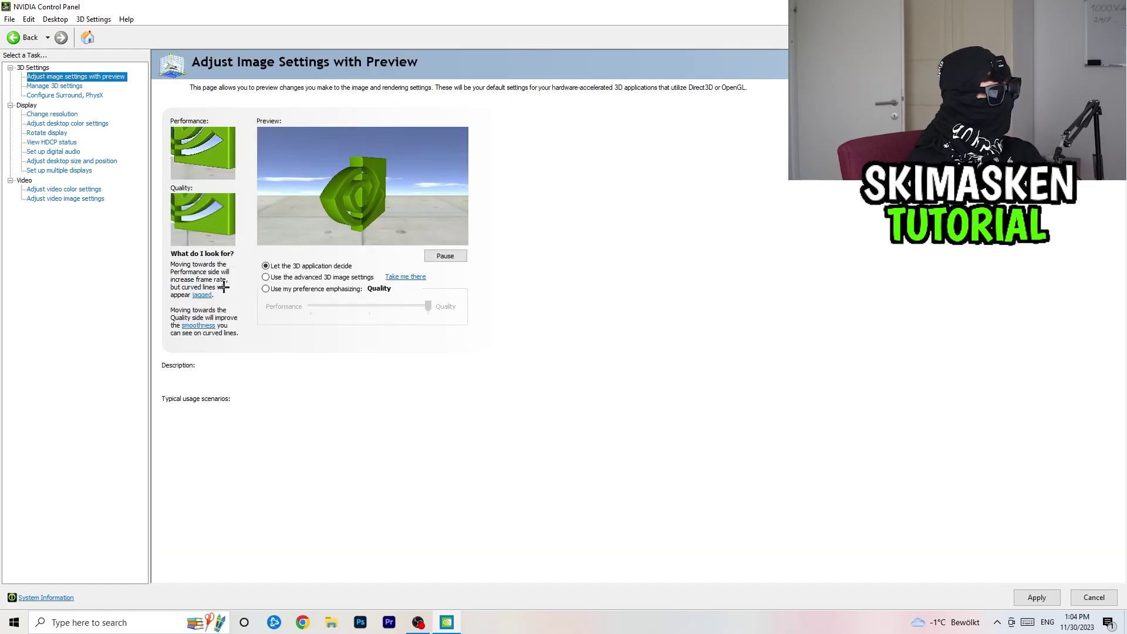
mouse_move(267, 291)
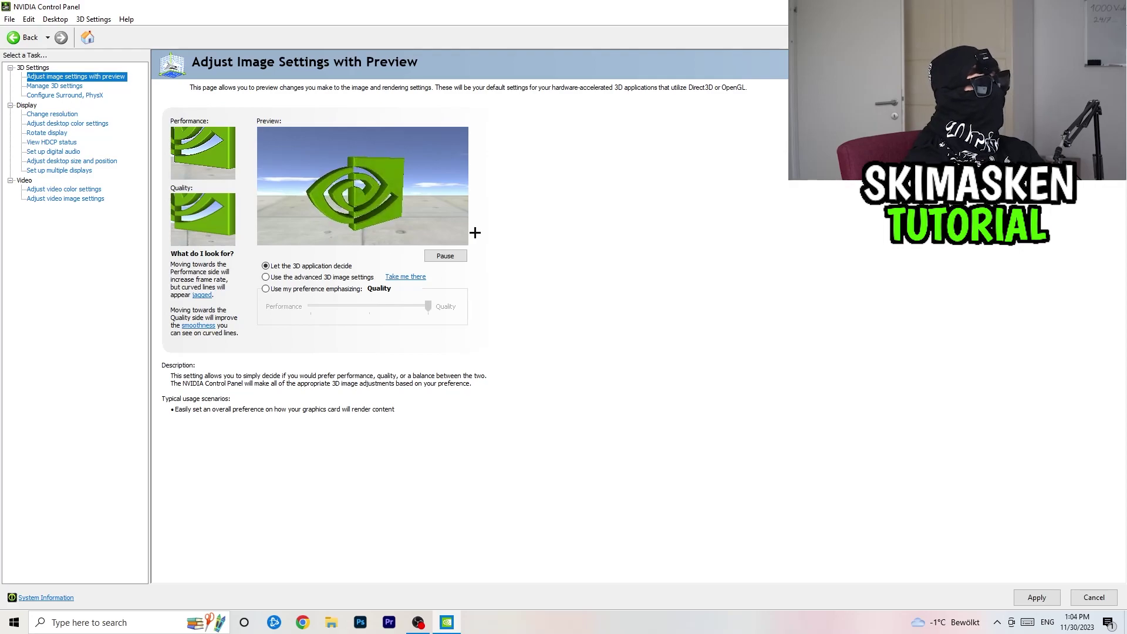
click(1113, 7)
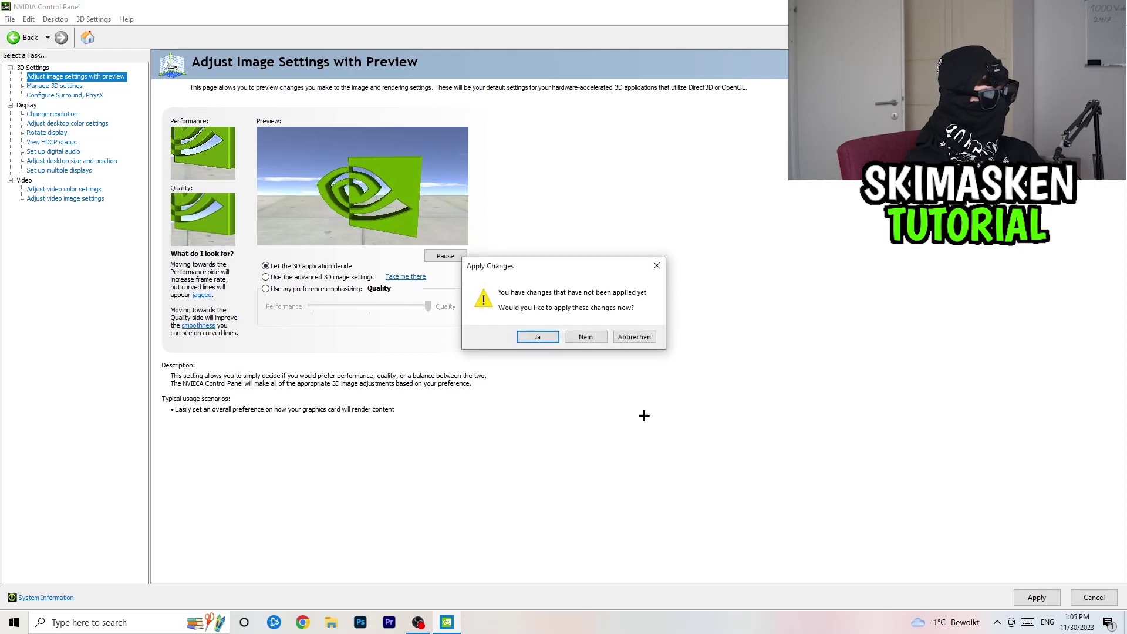
click(551, 333)
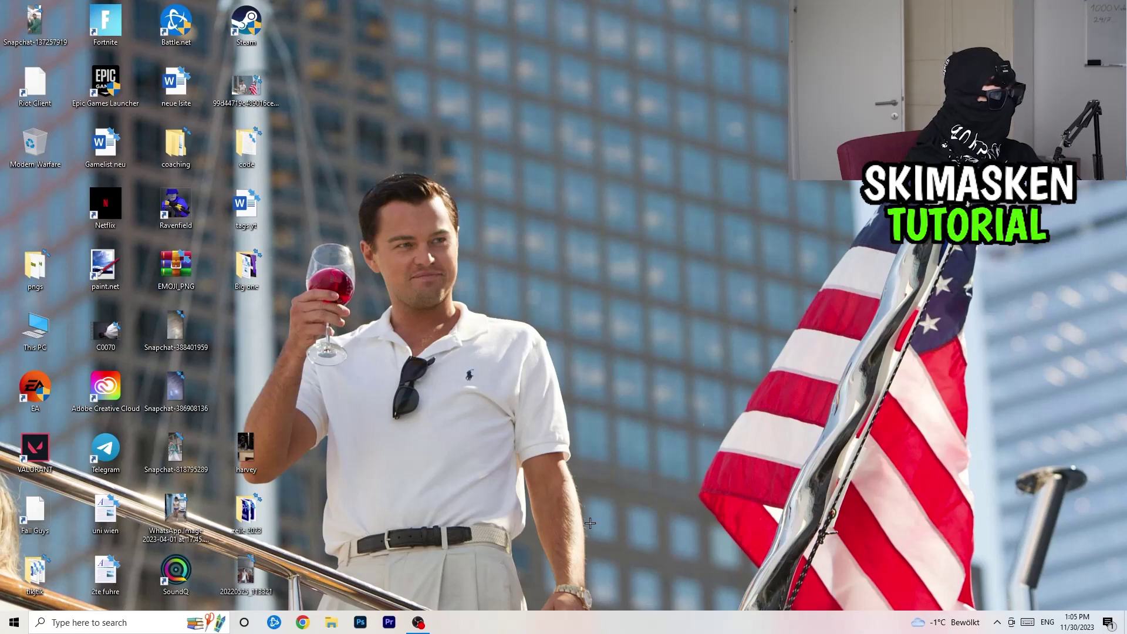
Step: Open Task Manager and maximize its window
right_click(598, 629)
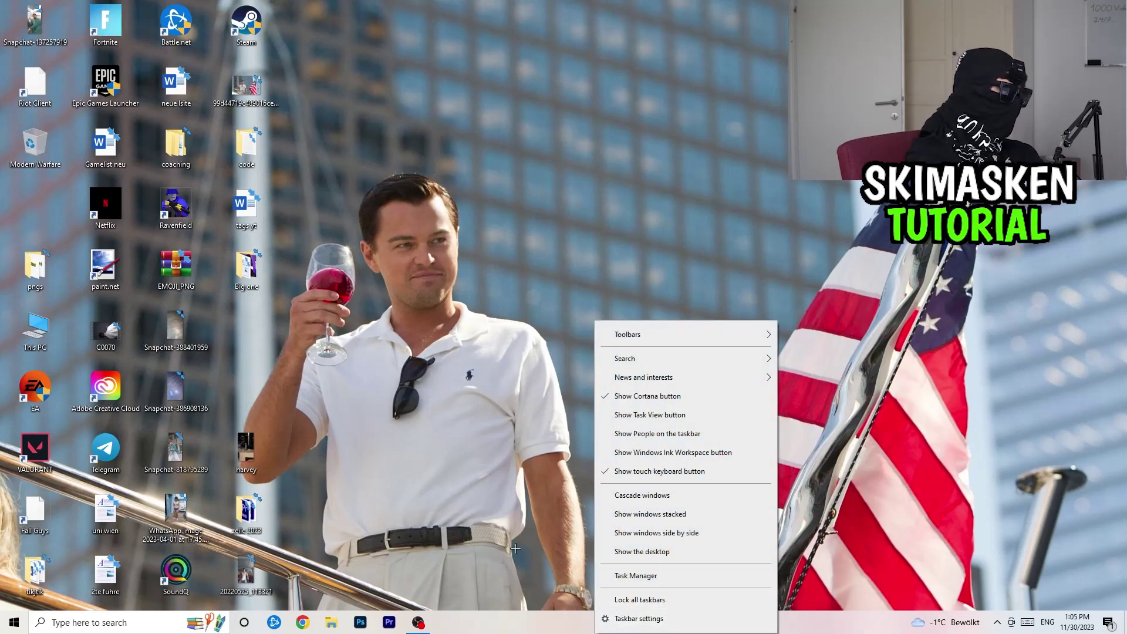
click(640, 577)
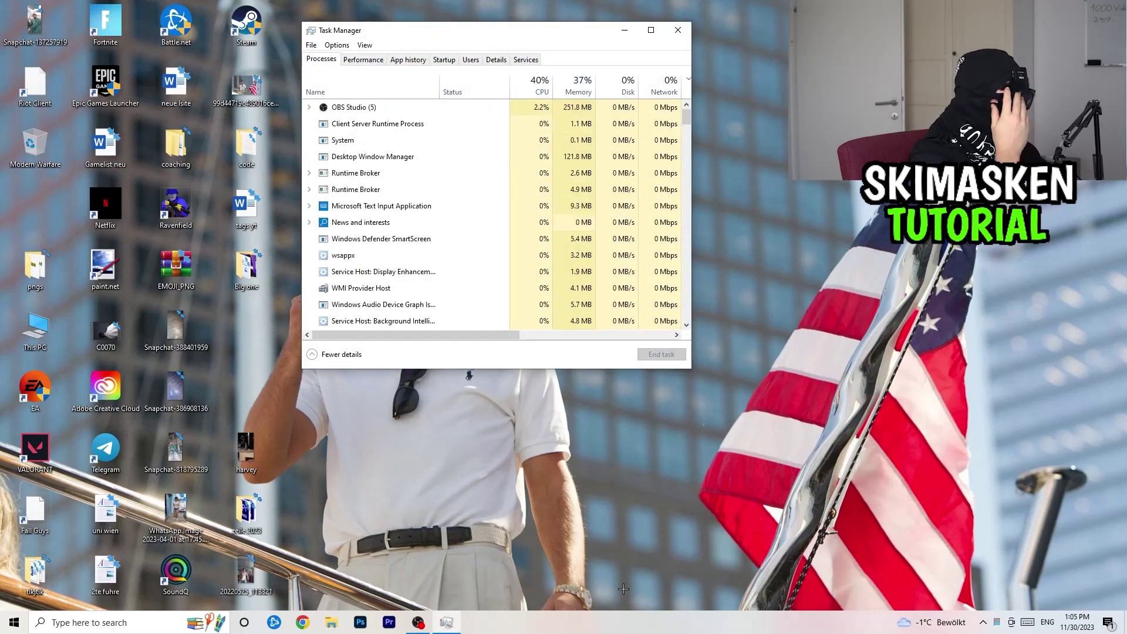
click(650, 30)
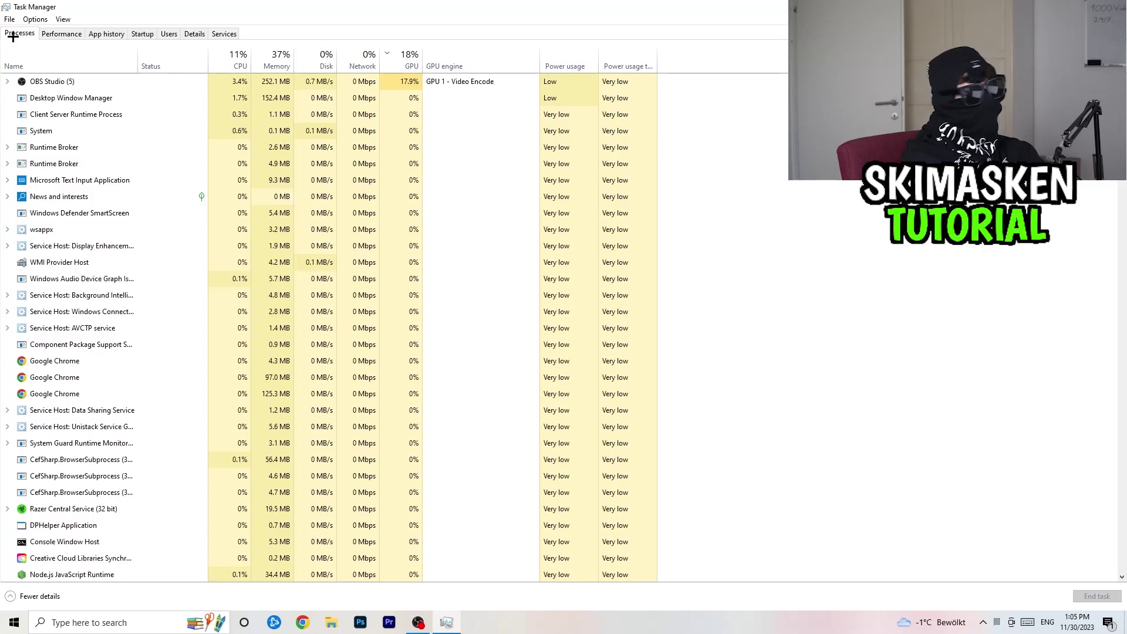
Step: Sort the running processes by CPU and GPU usage and view the actions available for a Google Chrome process
click(237, 60)
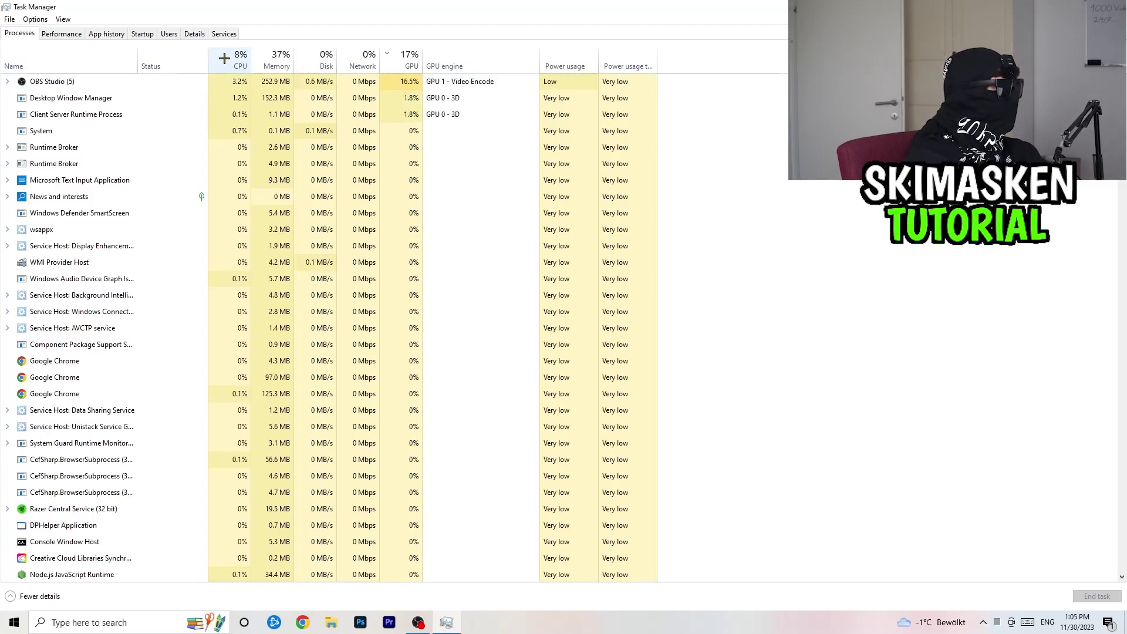
click(411, 61)
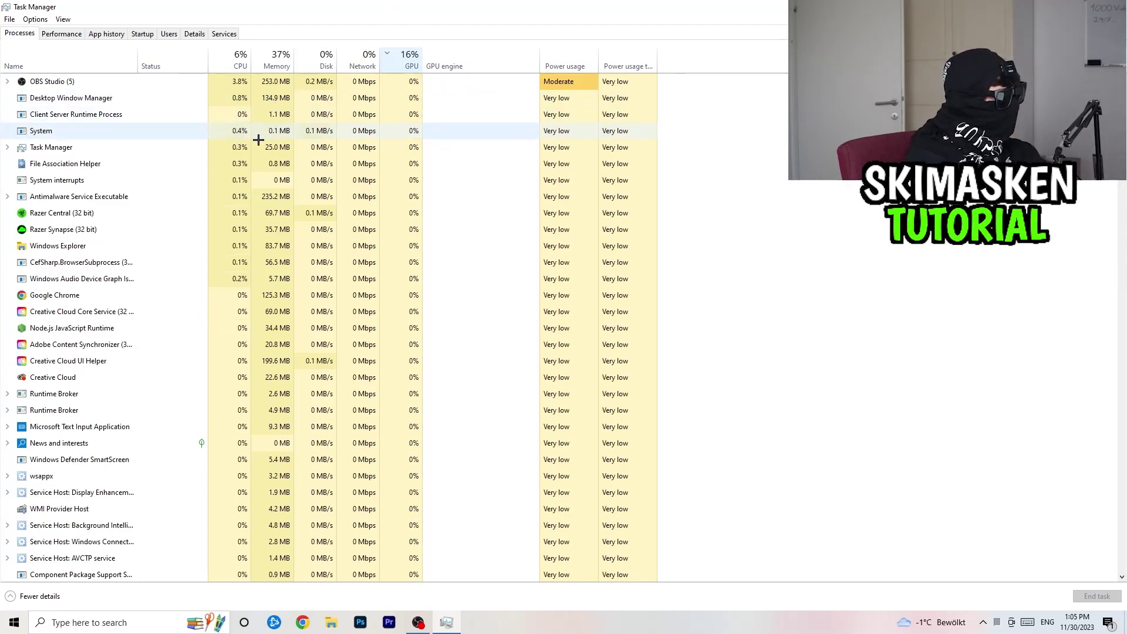
right_click(120, 294)
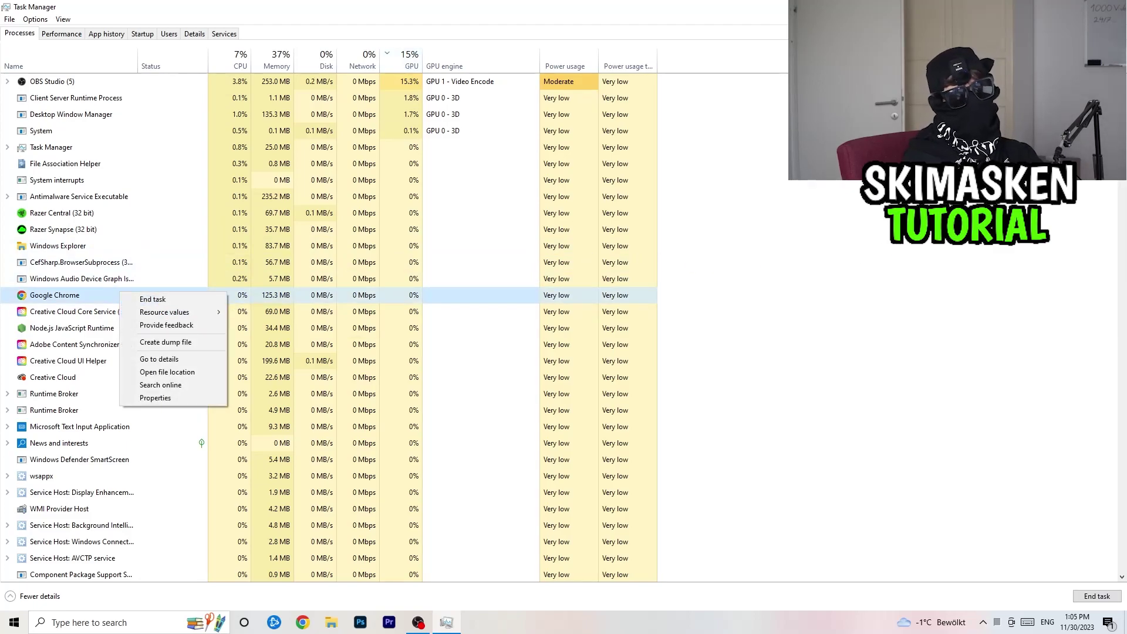
key(Escape)
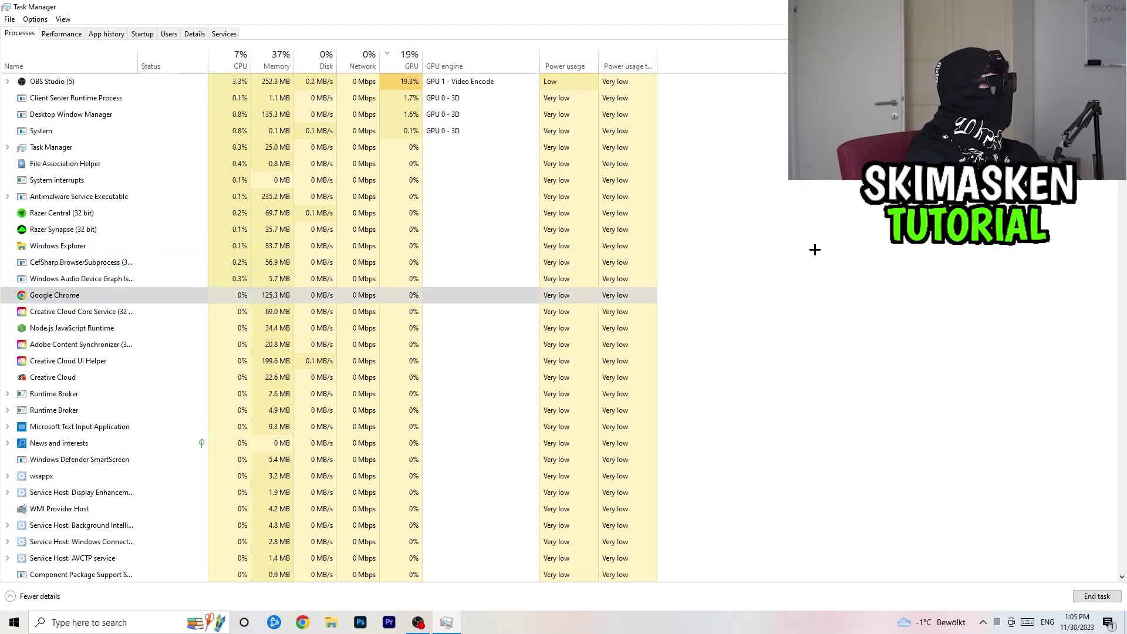
Step: Review which apps launch at startup and view the options available for Creative Cloud
click(142, 34)
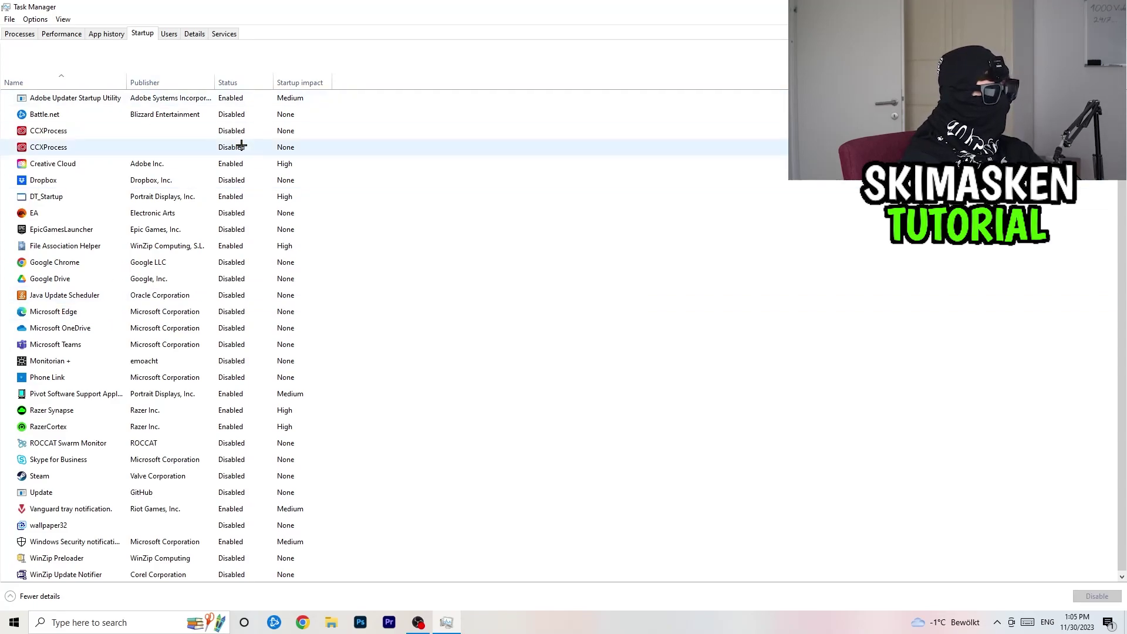
right_click(242, 166)
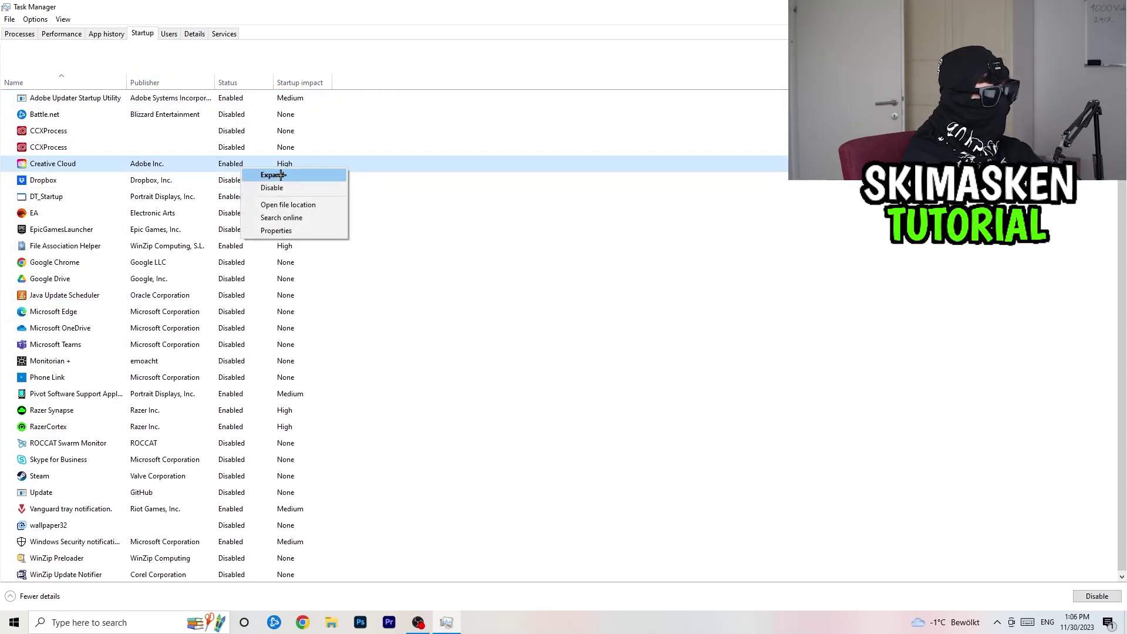
click(746, 243)
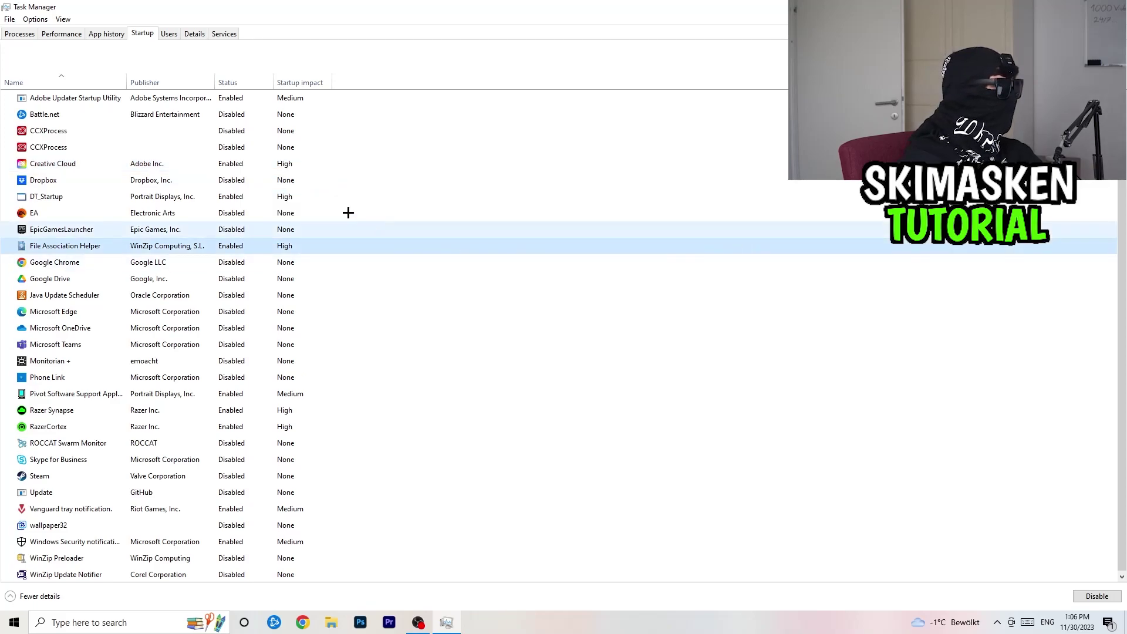
Step: Look at the priority options of a chrome.exe process in the detailed process list, and close Task Manager
click(194, 33)
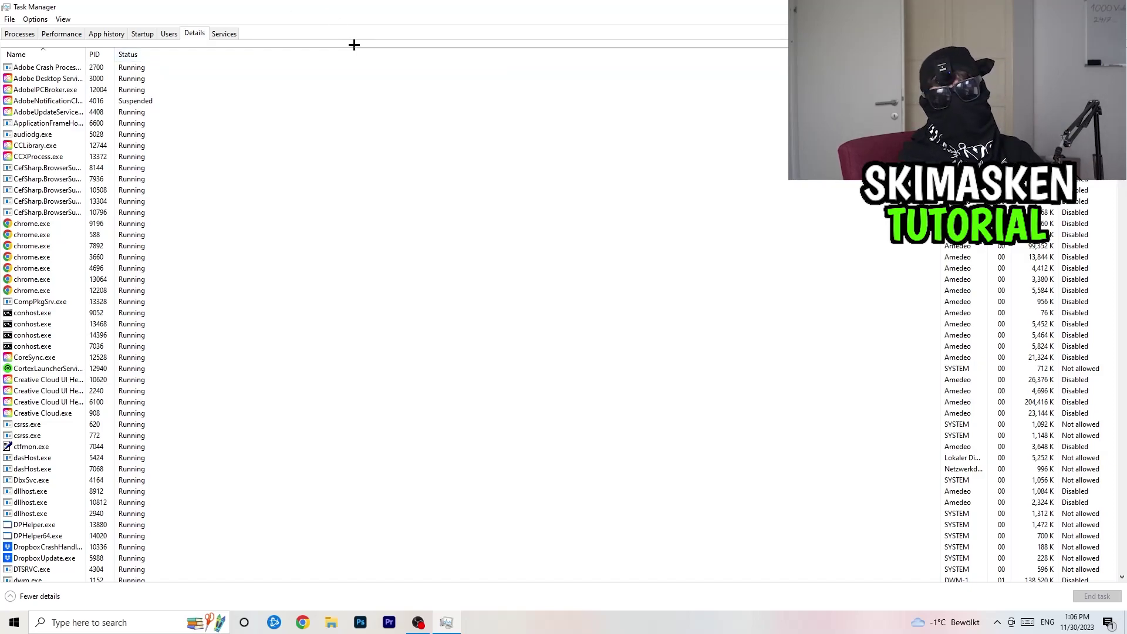
scroll(144, 306, down, 3)
scroll(145, 317, up, 3)
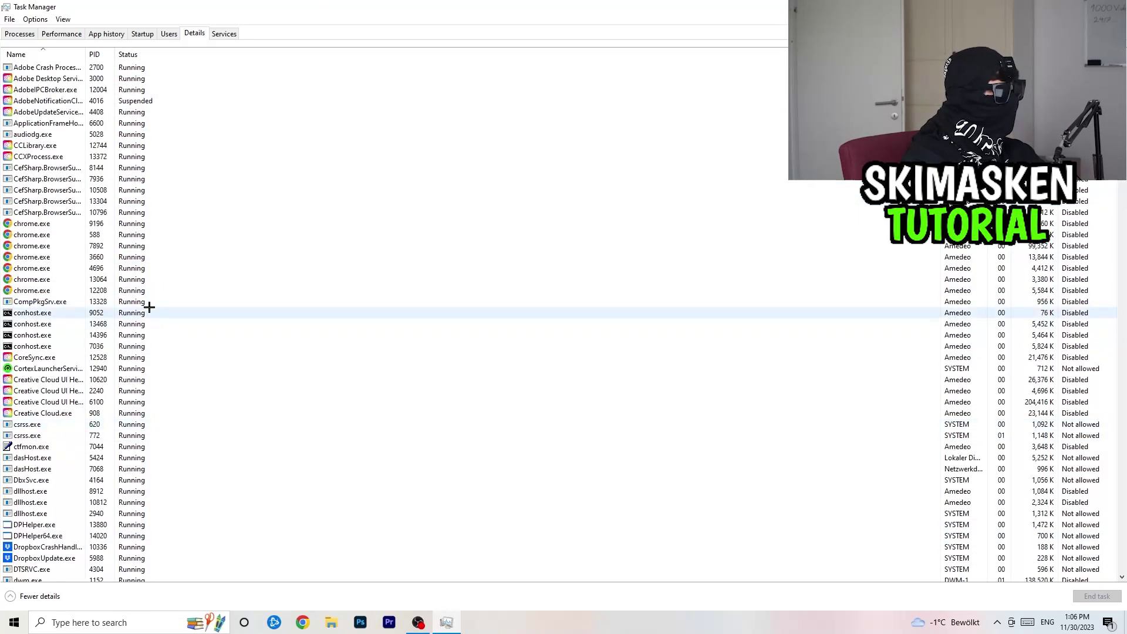
right_click(55, 255)
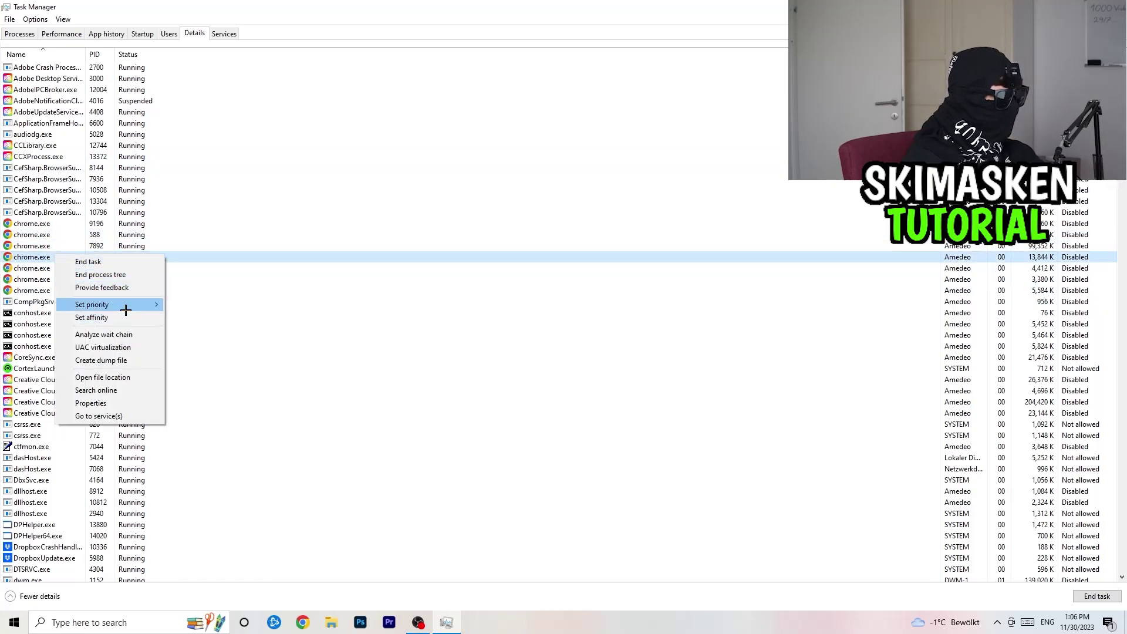
mouse_move(126, 305)
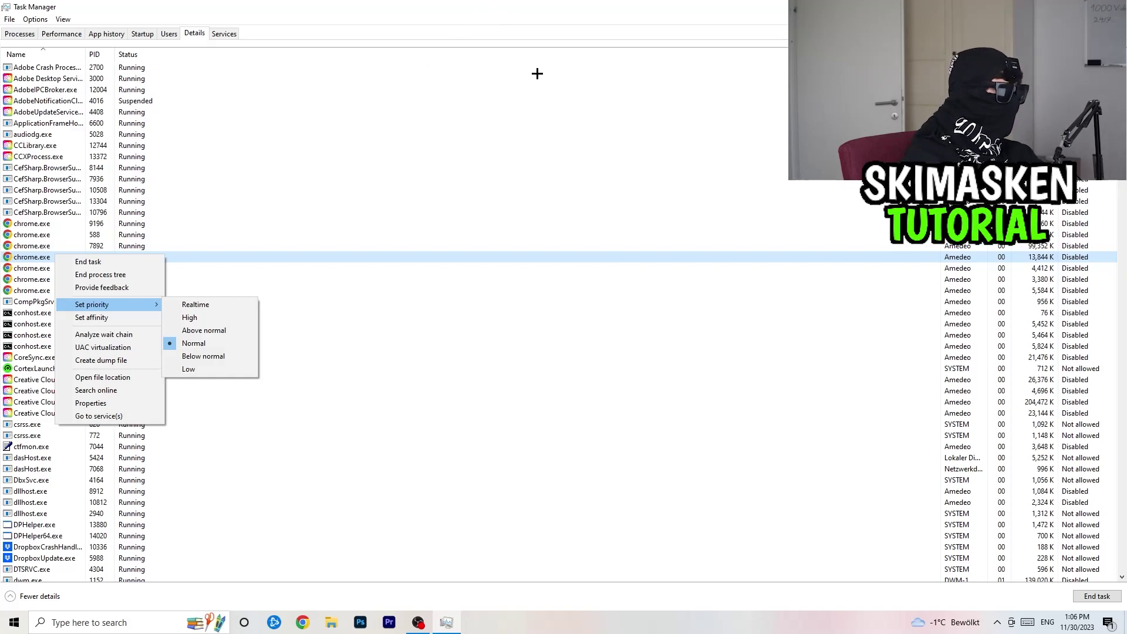
click(540, 39)
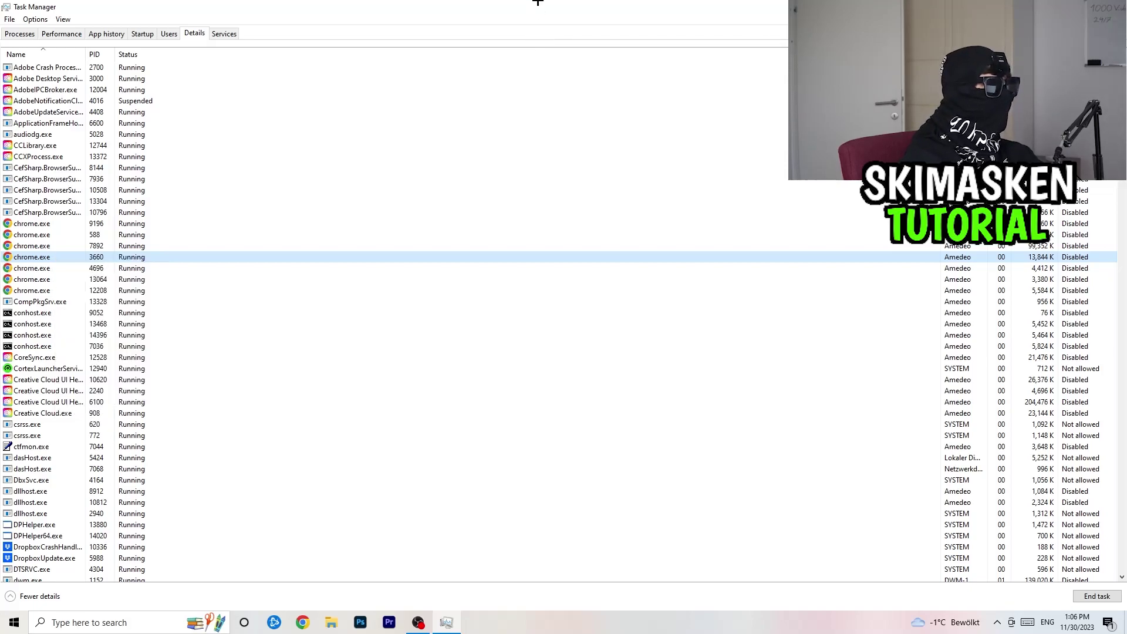
key(alt+F4)
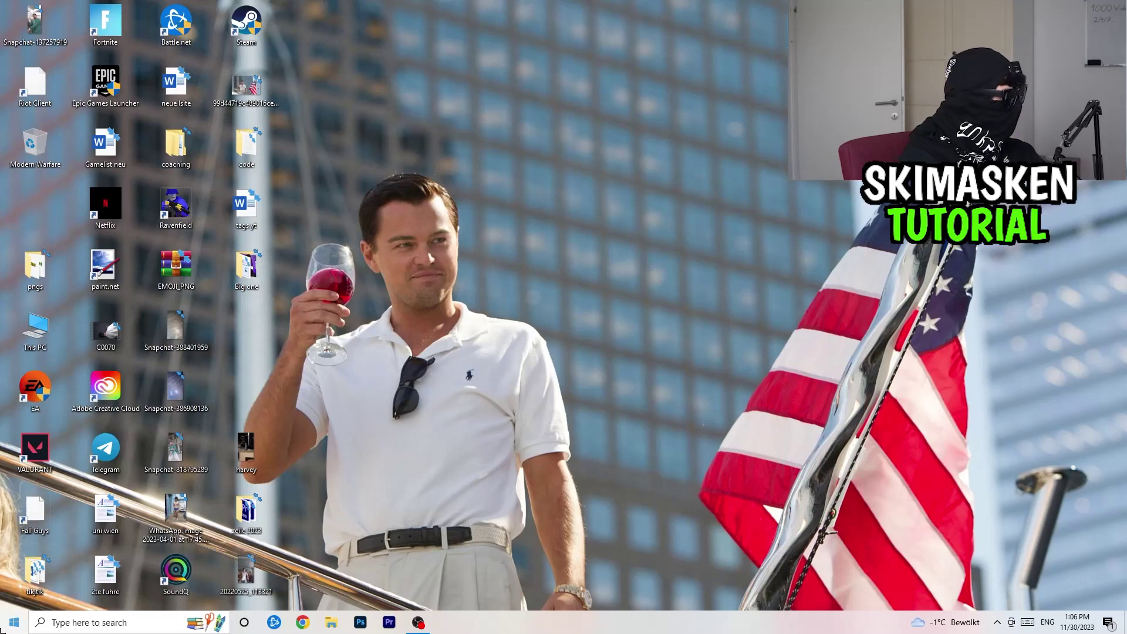
Step: Open Windows Settings and check the Game Bar, Captures and Game Mode options under Gaming
click(14, 622)
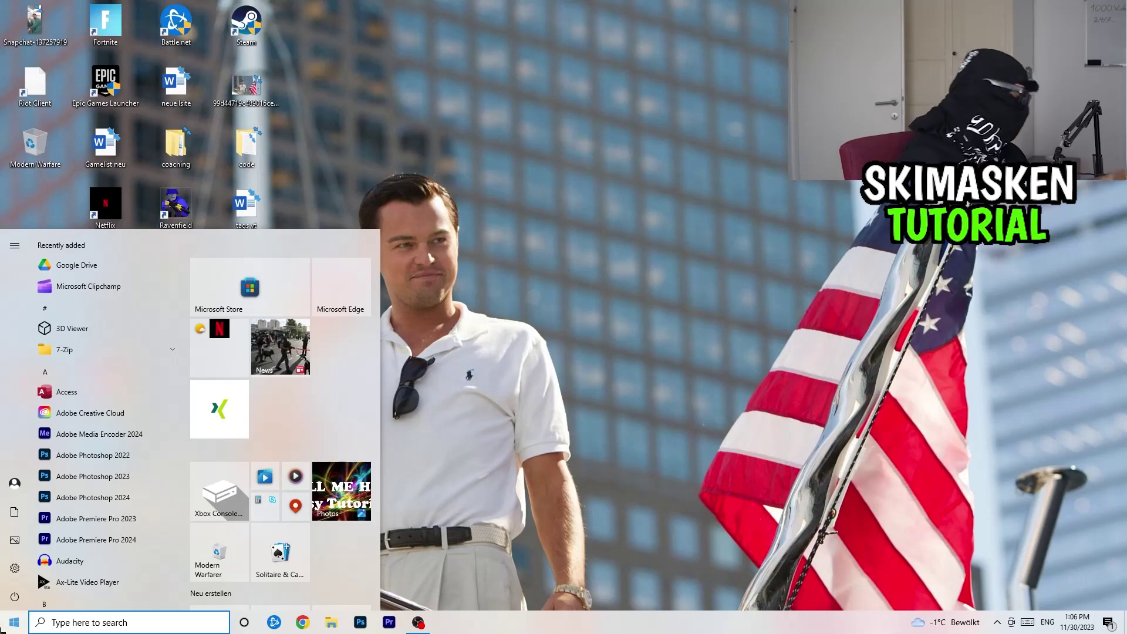
click(15, 568)
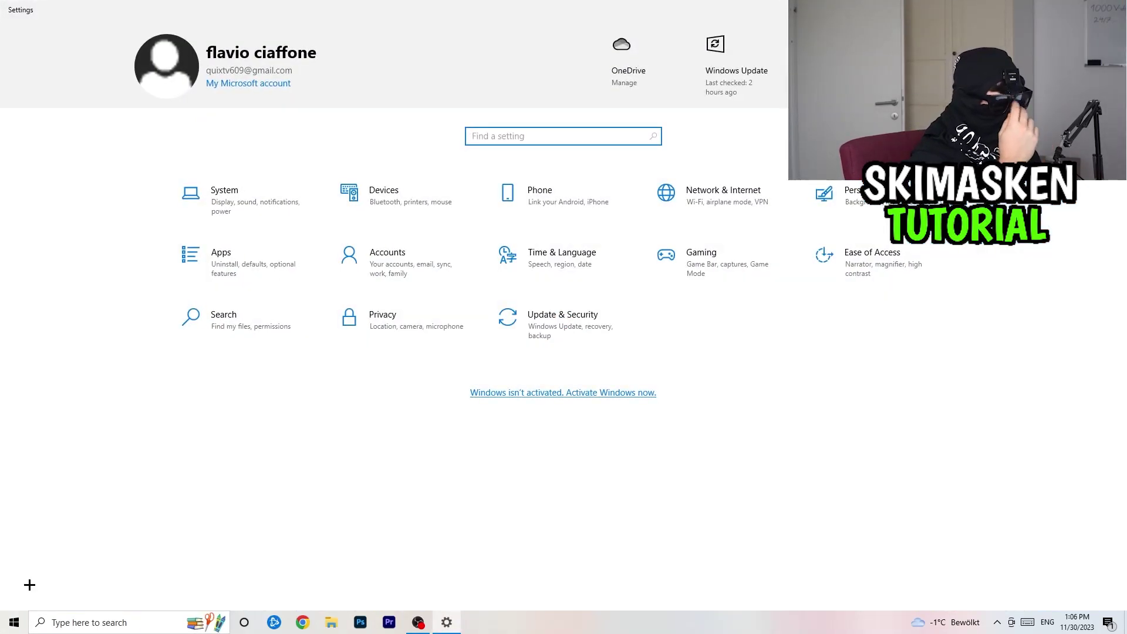
click(685, 258)
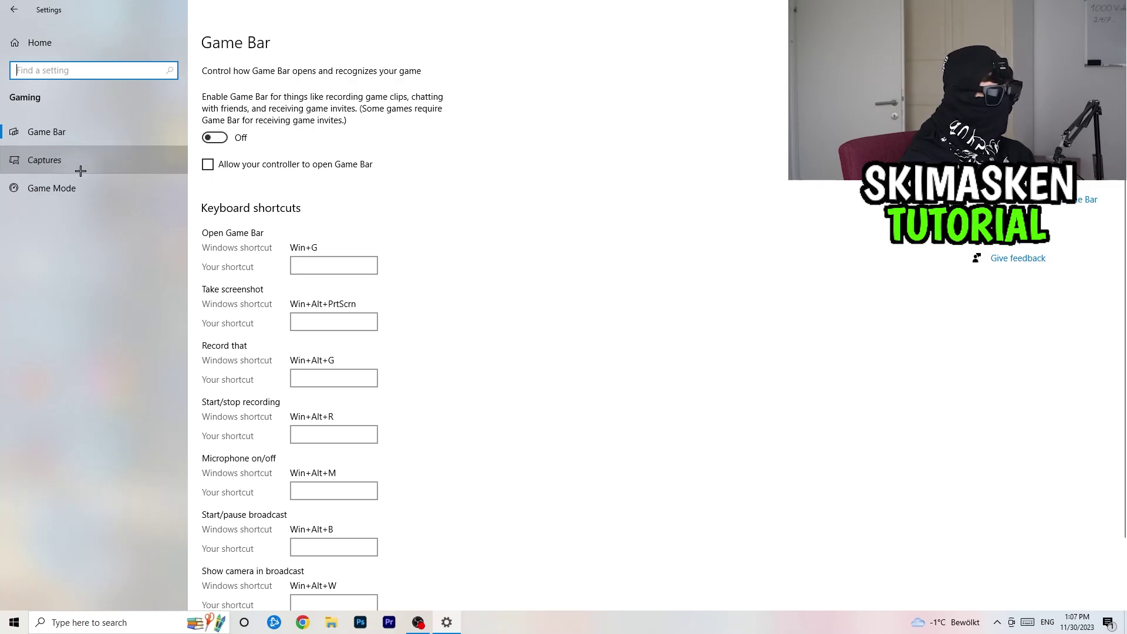
click(137, 172)
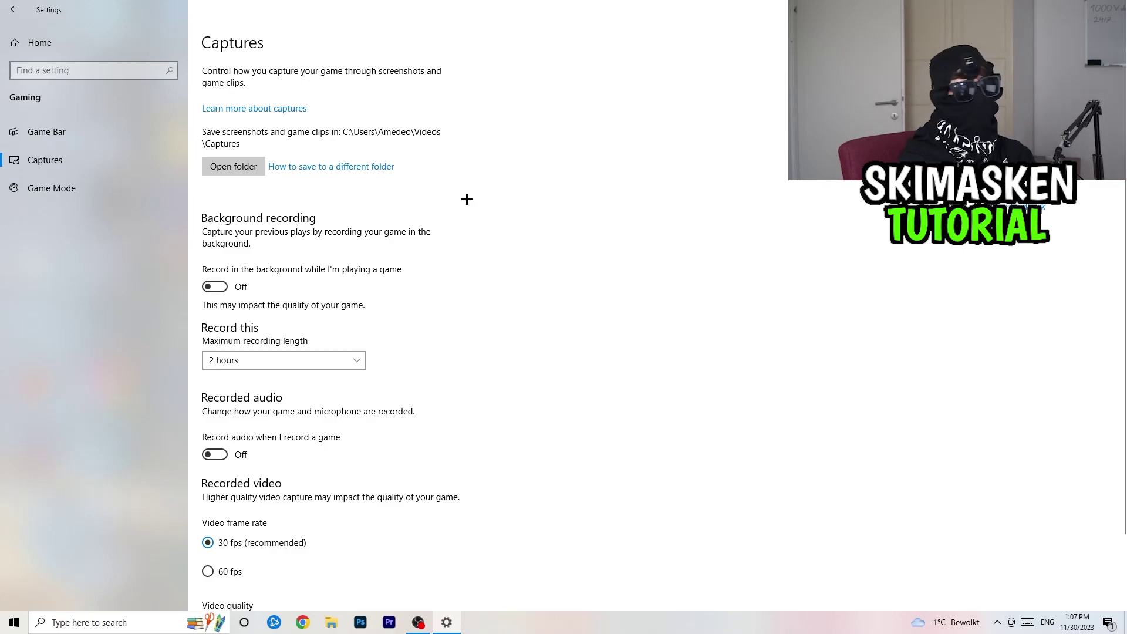
scroll(299, 209, down, 3)
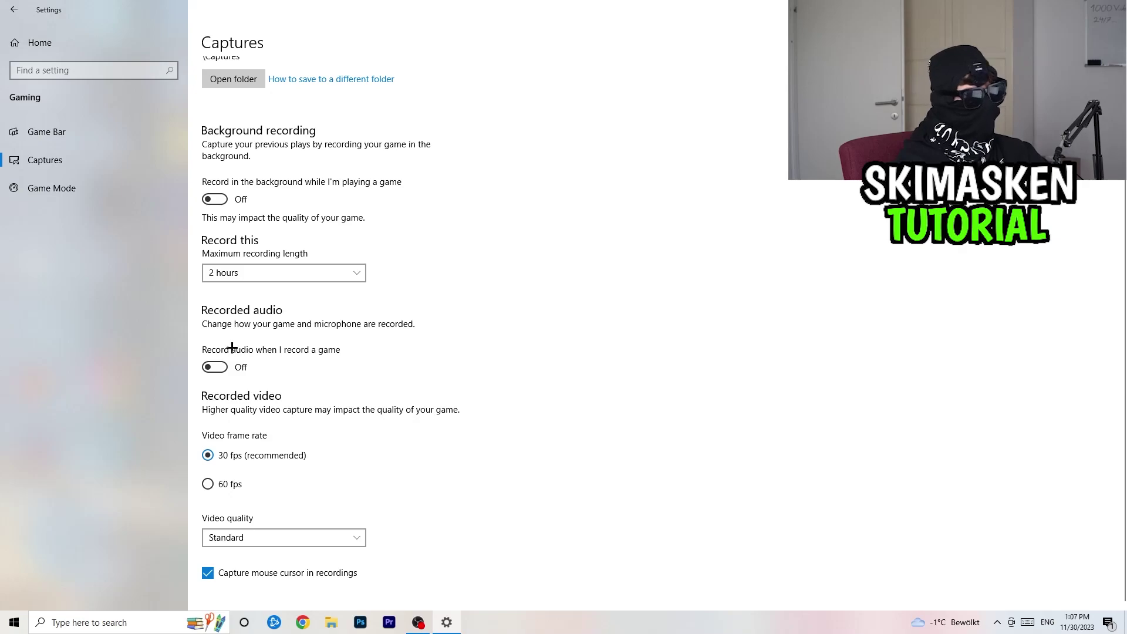
click(77, 197)
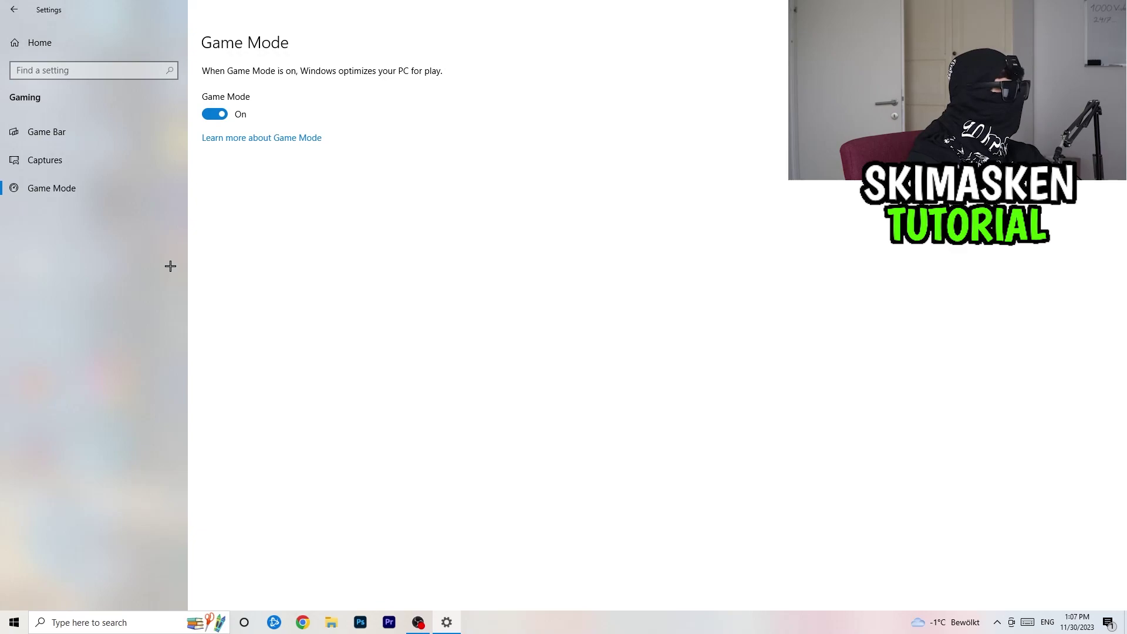
Step: Go to the System display settings and review the scale, resolution and multiple display options
click(14, 9)
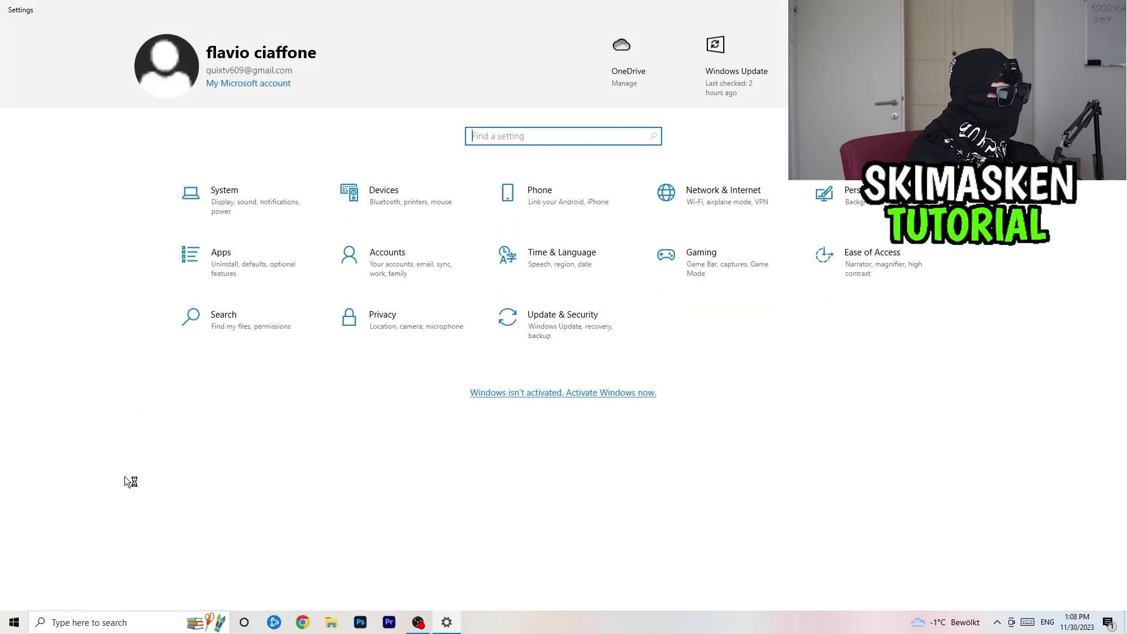
click(226, 208)
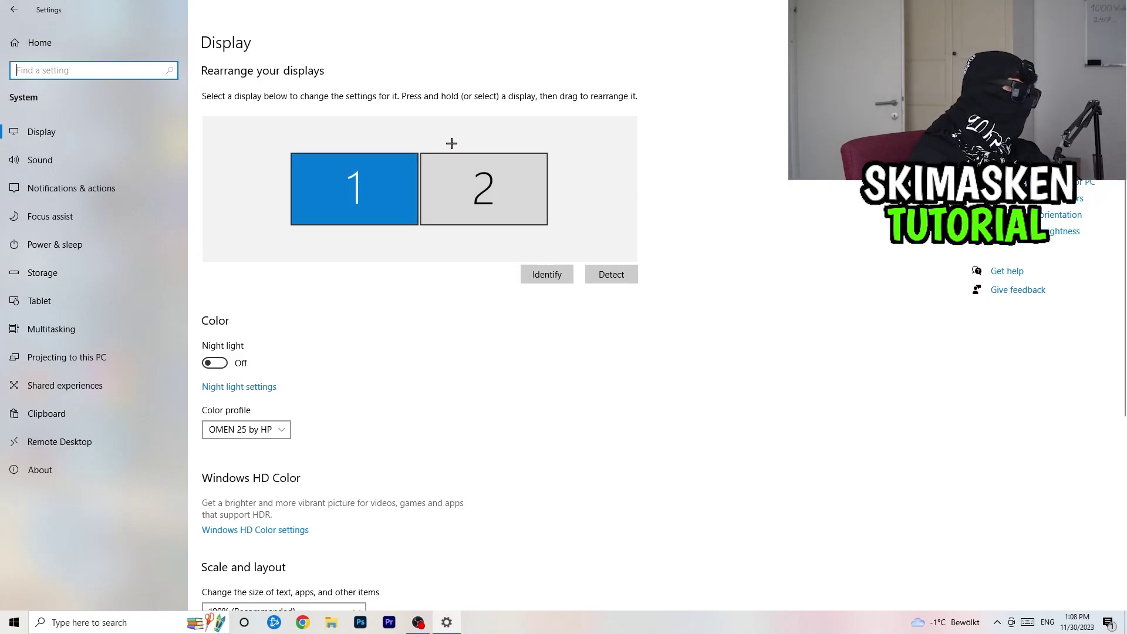
scroll(406, 234, down, 5)
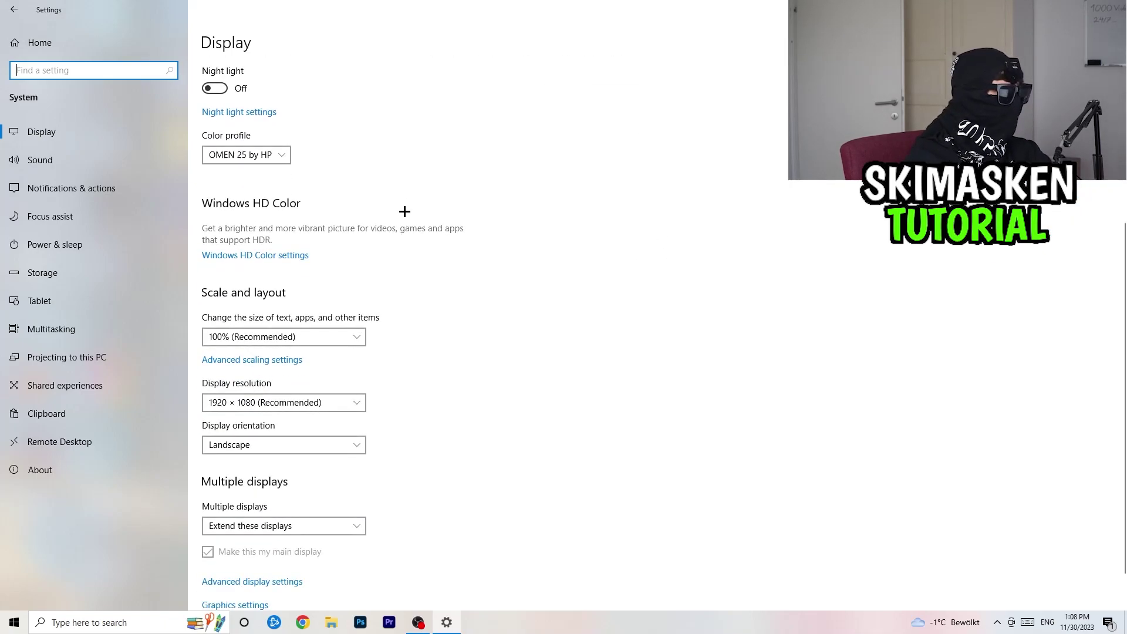
scroll(366, 116, down, 1)
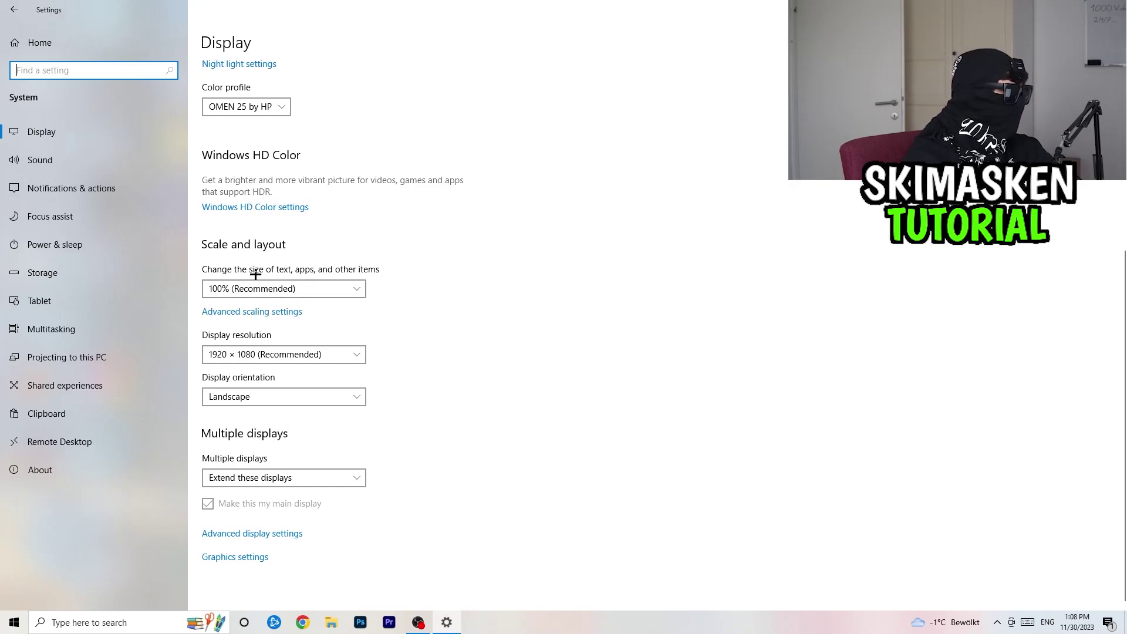
Step: Look at the available scaling and display resolution options in the Scale and layout section
click(359, 288)
click(560, 270)
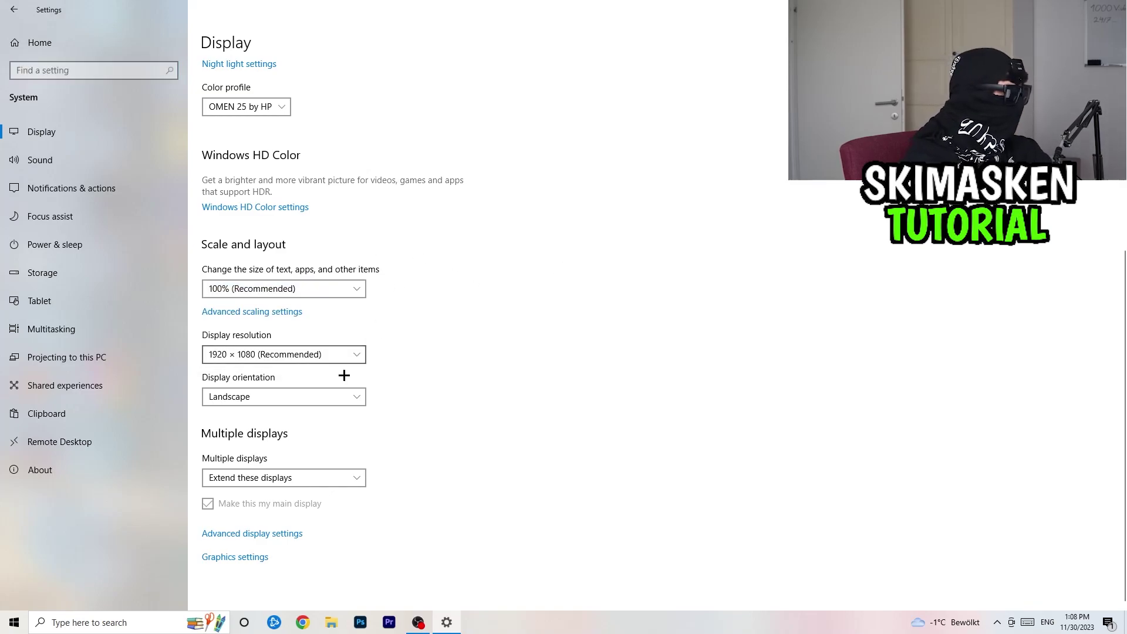
click(332, 354)
click(499, 301)
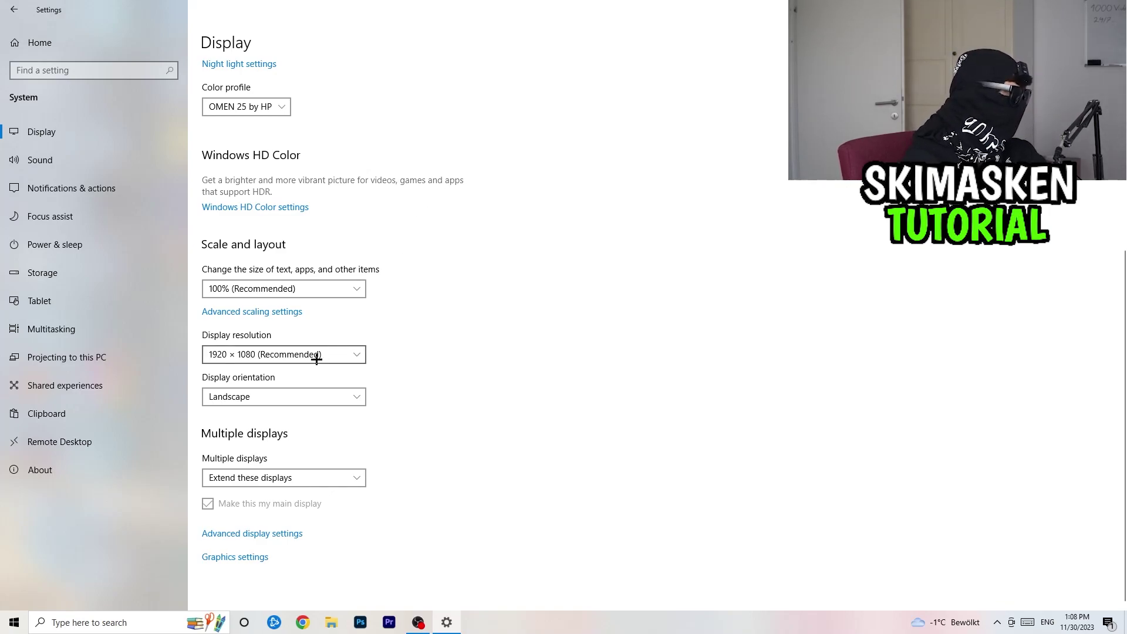
Step: Go to Power & sleep, open the additional power settings and review the available power plans
click(104, 242)
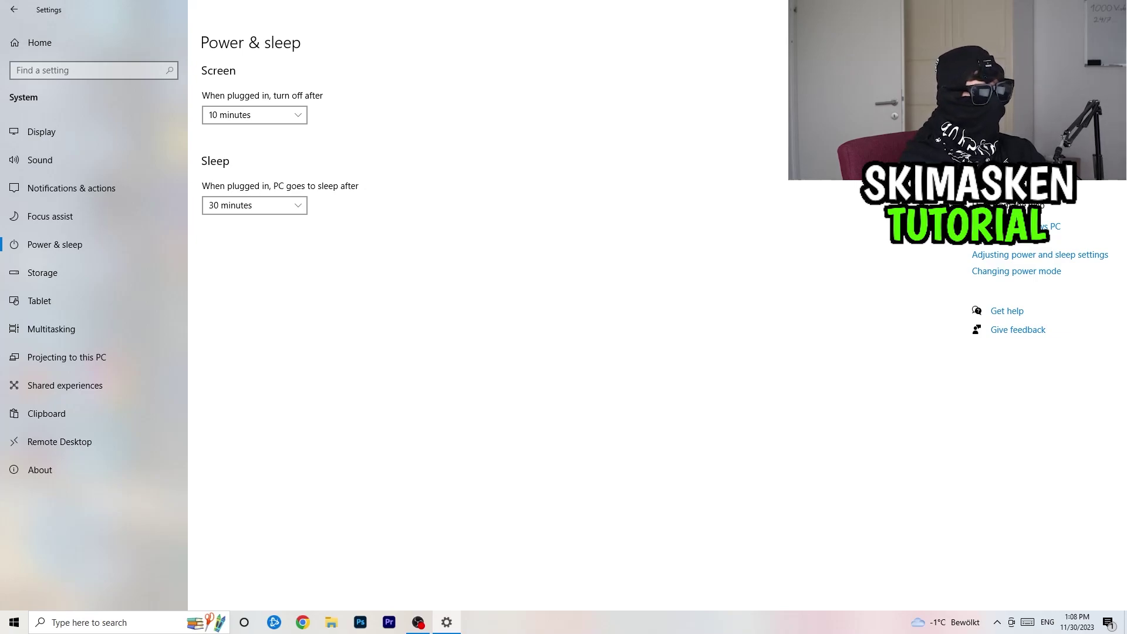
click(1016, 148)
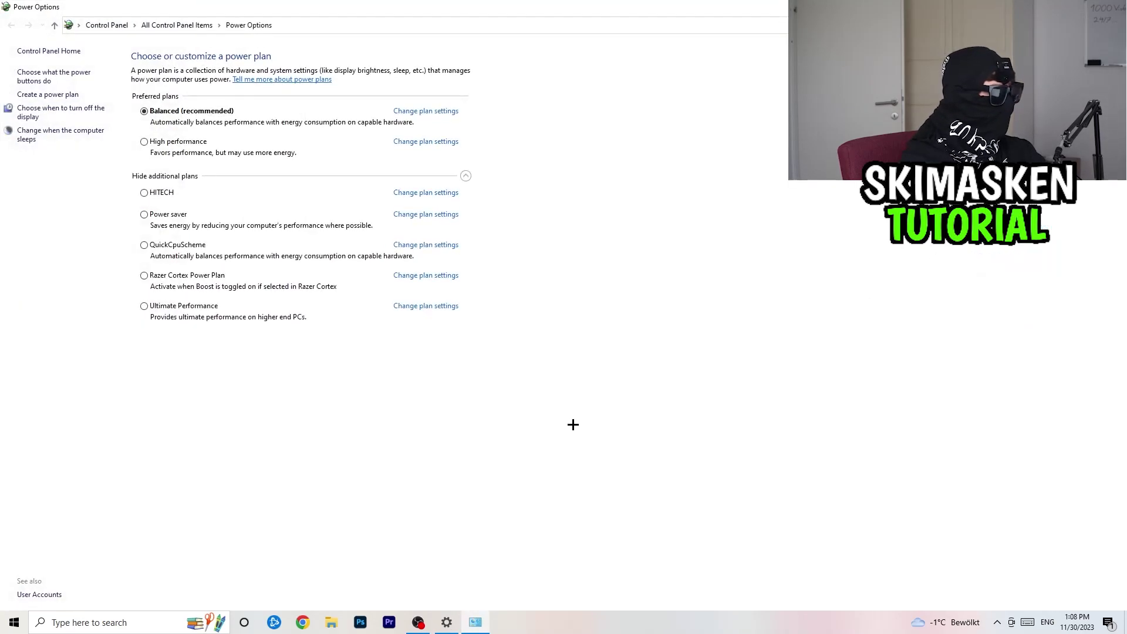
click(467, 176)
click(467, 176)
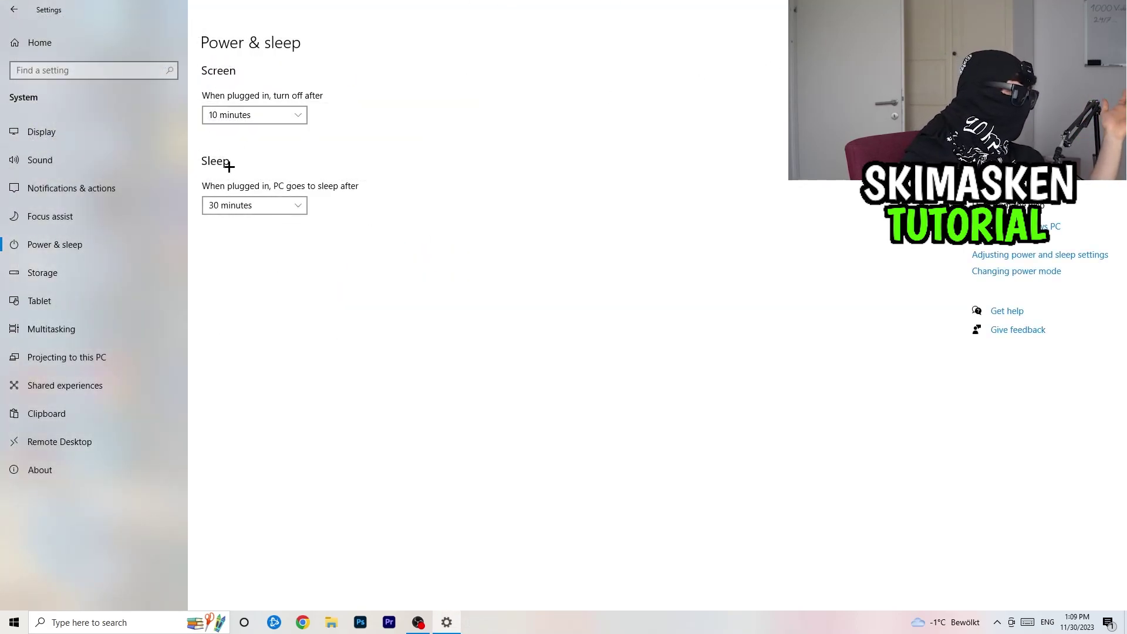
Step: Open the Storage Sense configuration from the Storage settings and look at how often it can run
click(89, 272)
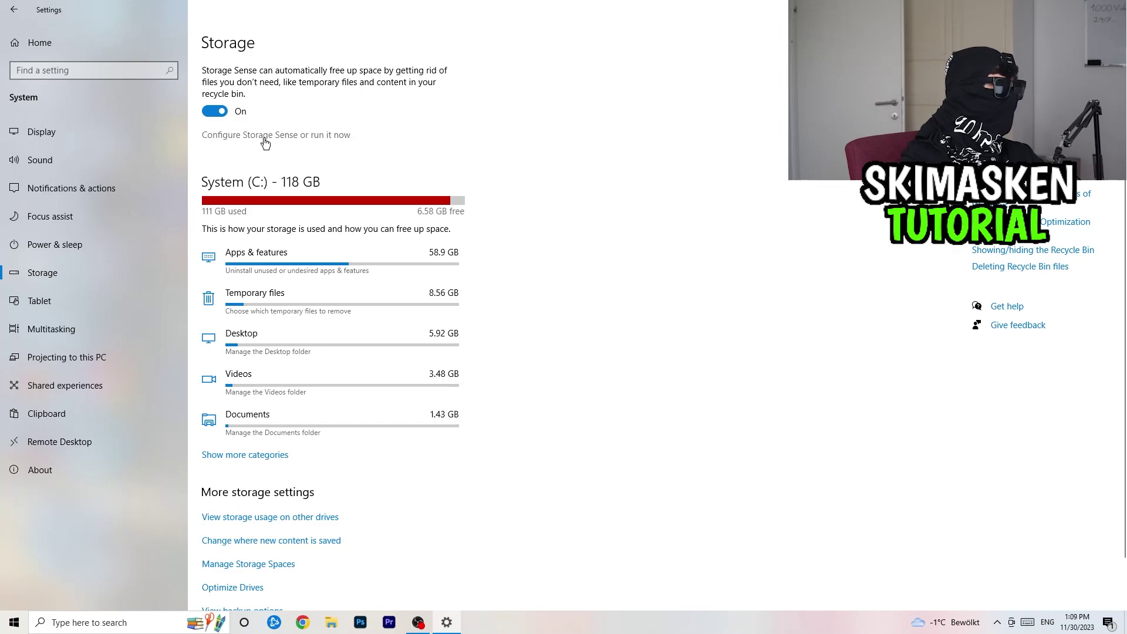
click(265, 136)
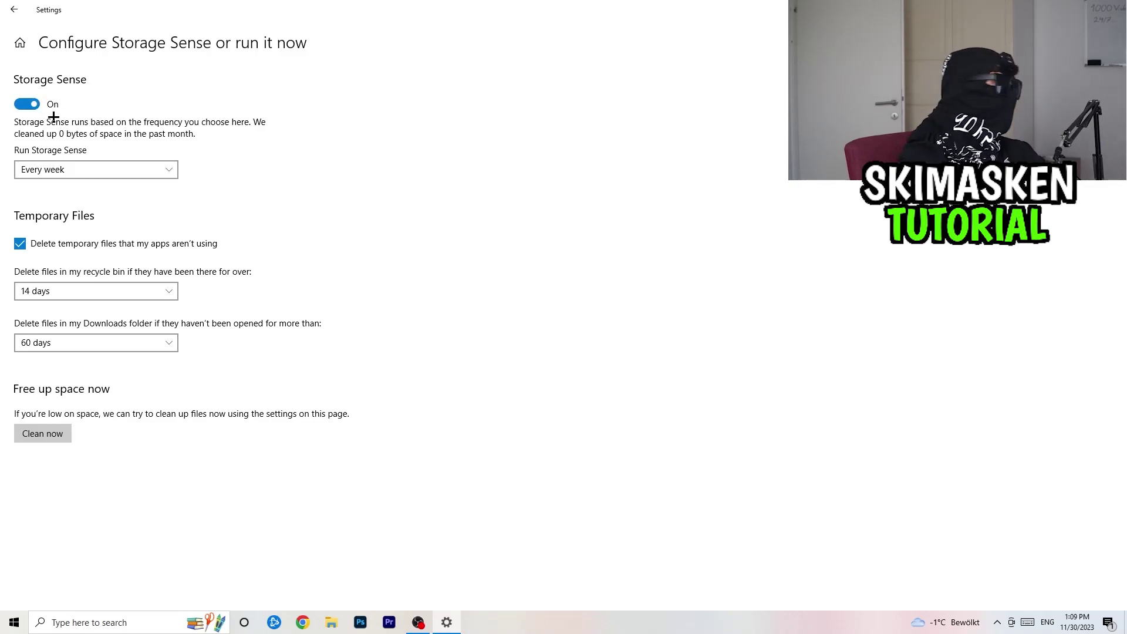
click(64, 172)
key(Escape)
key(space)
key(Escape)
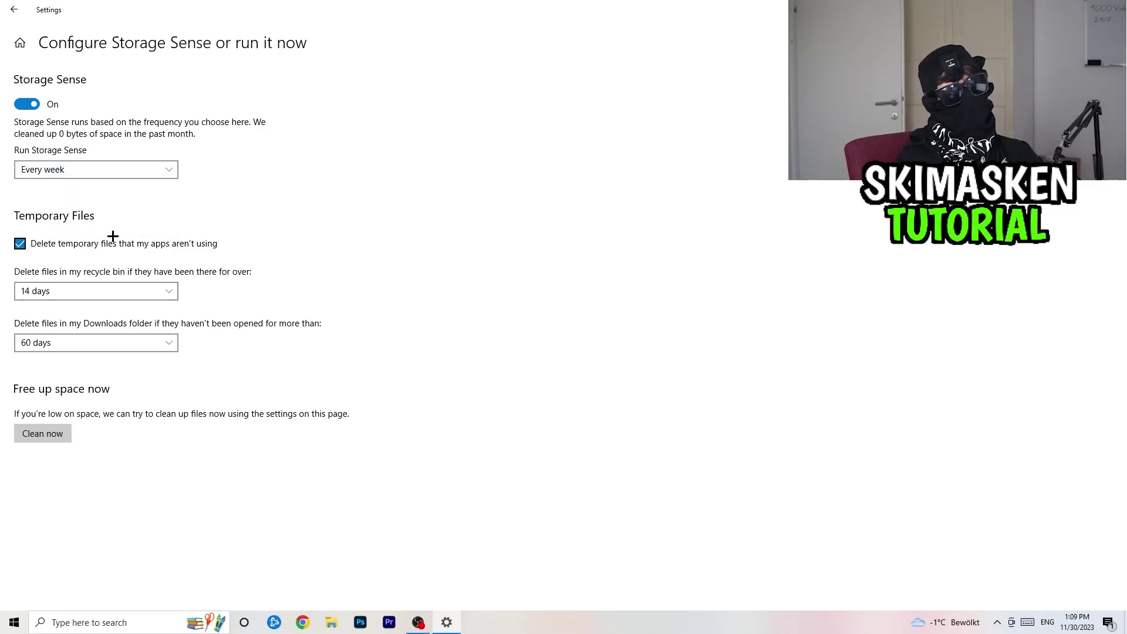
Step: Check the deletion periods for recycle bin and Downloads files, and run the Storage Sense cleanup immediately
click(147, 292)
click(151, 292)
click(170, 346)
click(439, 314)
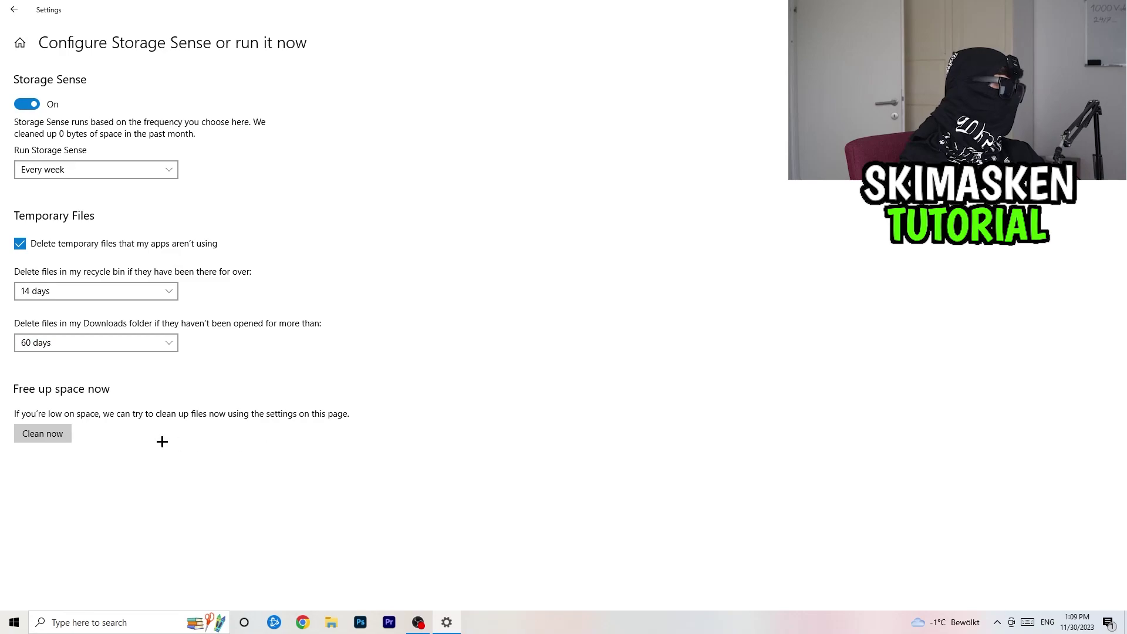
click(67, 431)
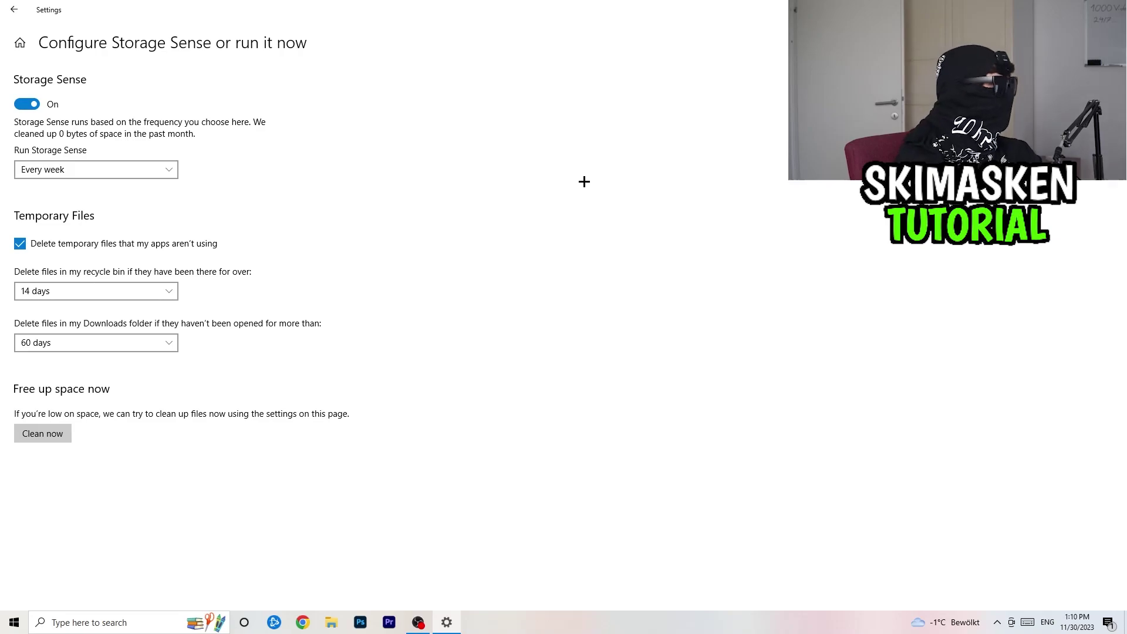
Step: Go to Update & Security to check the Windows Update status, and close Settings
click(11, 8)
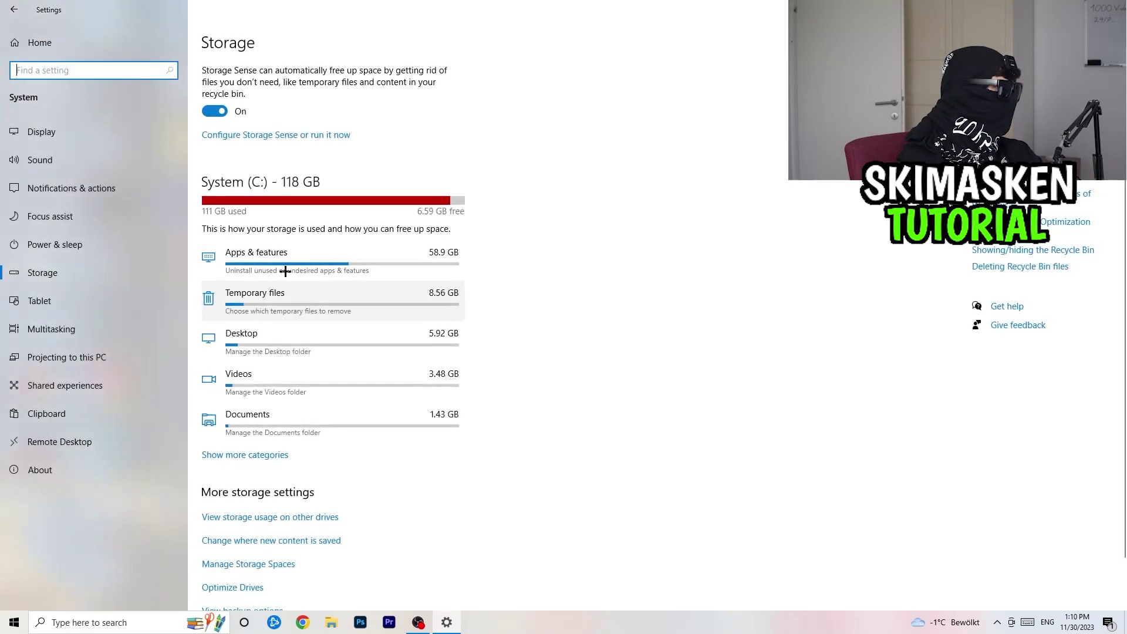
click(2, 5)
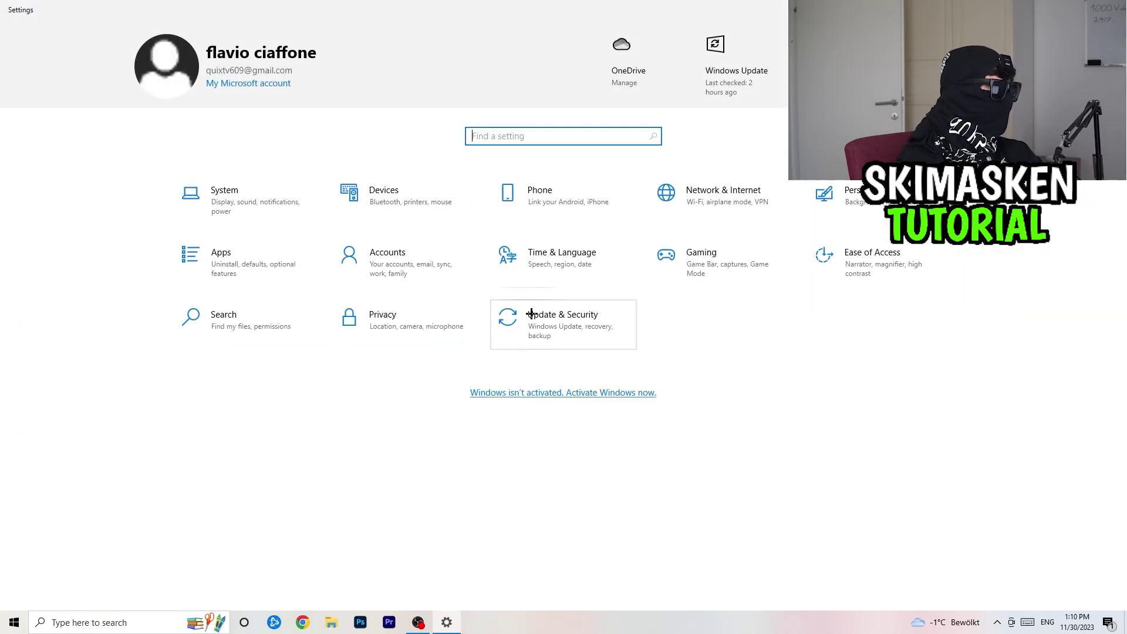
click(563, 328)
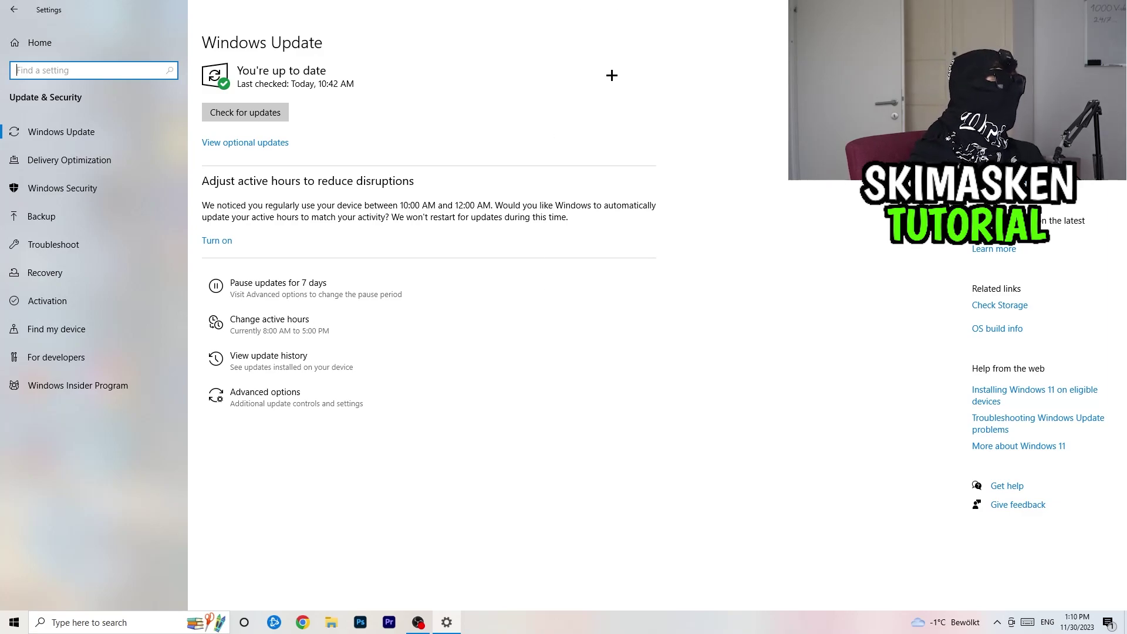
key(alt+F4)
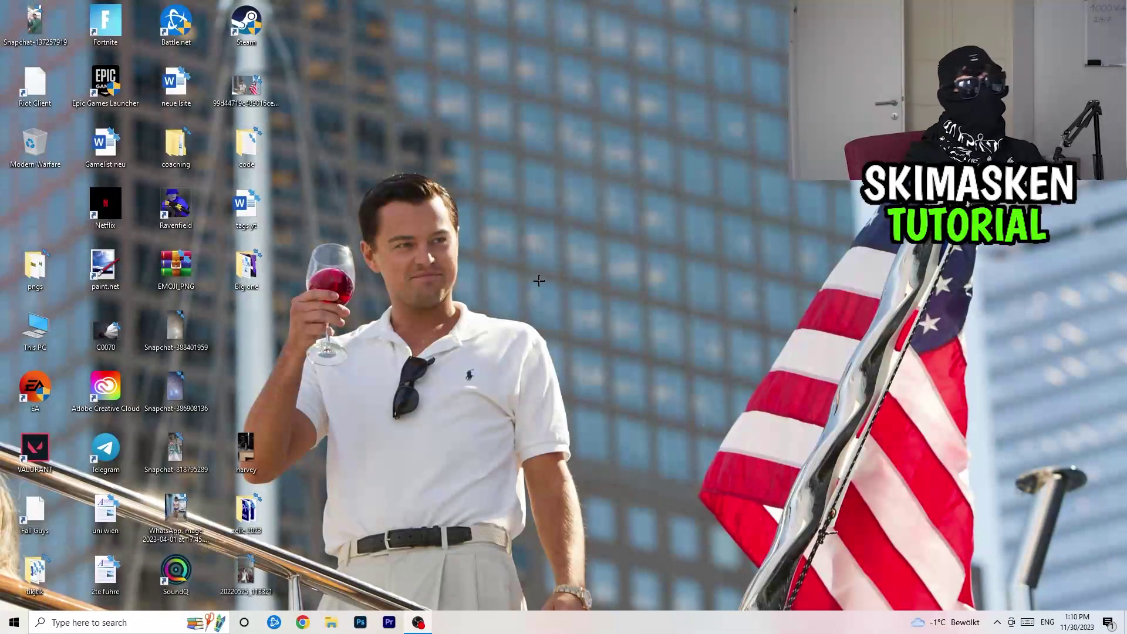